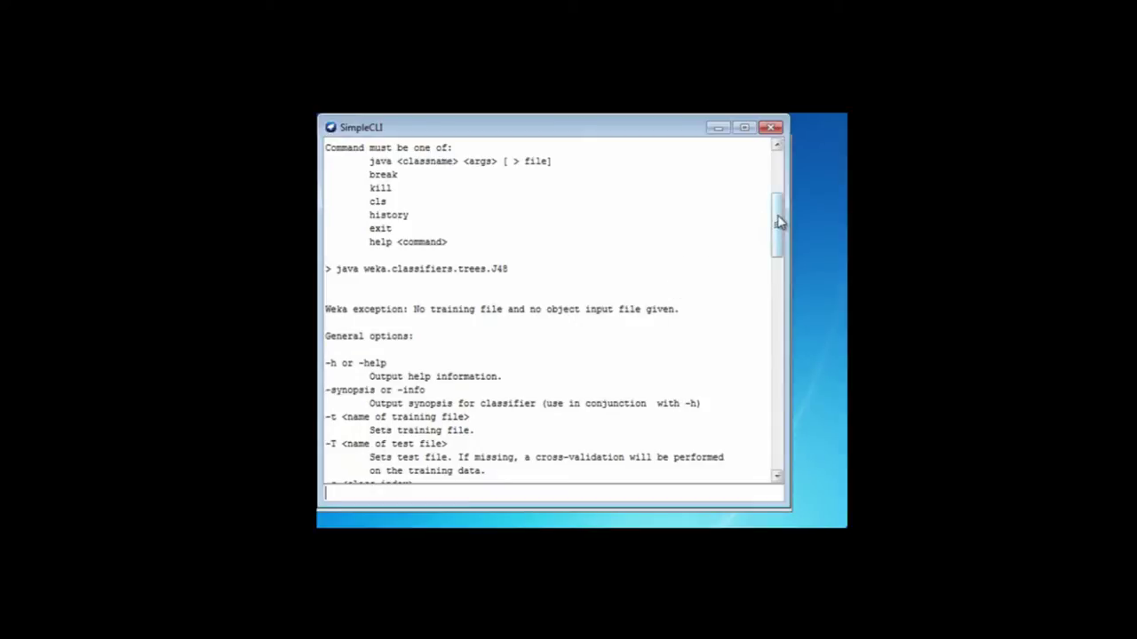
Check the J48-specific options in SimpleCLI, and copy the J48 classifier configuration from Weka Explorer to the clipboard.
left_click_drag(779, 222, 759, 409)
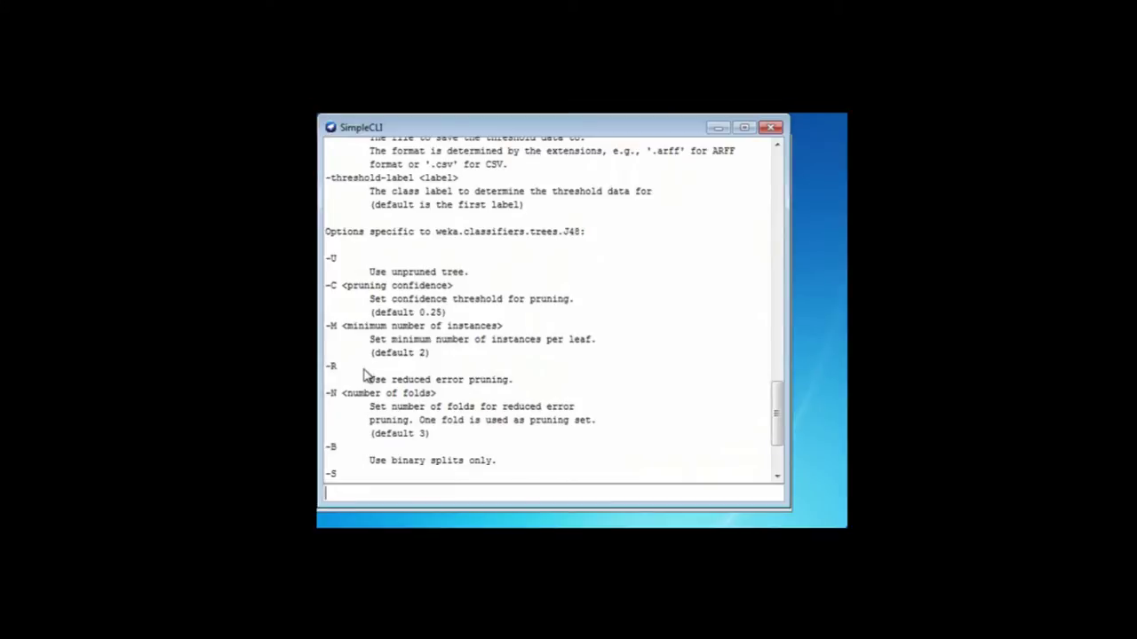
left_click_drag(537, 129, 534, 166)
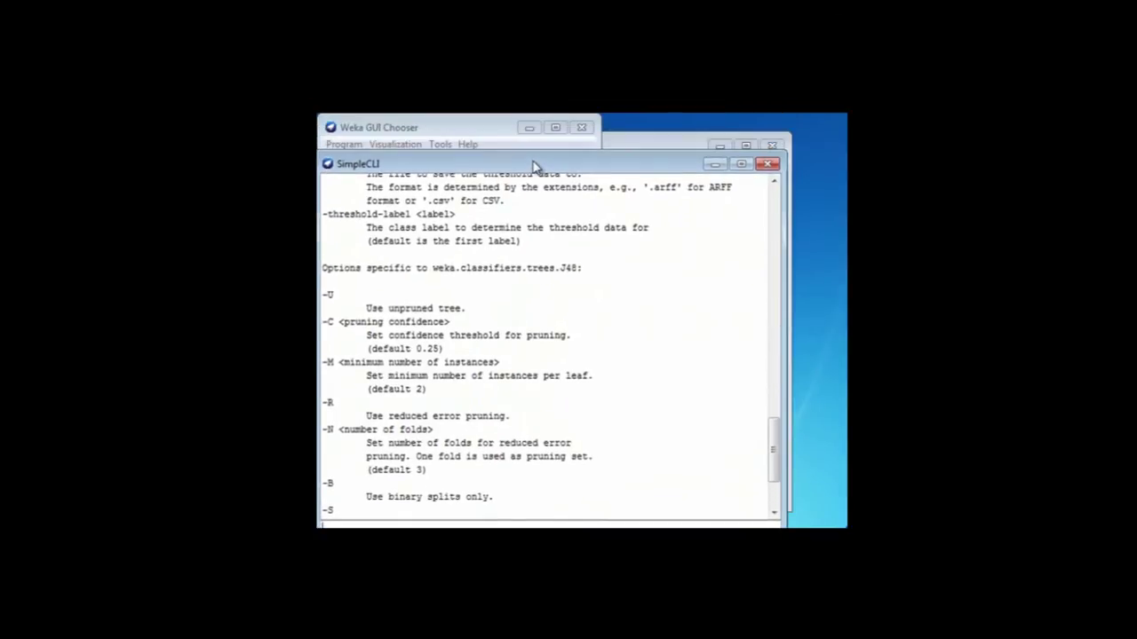
left_click(624, 138)
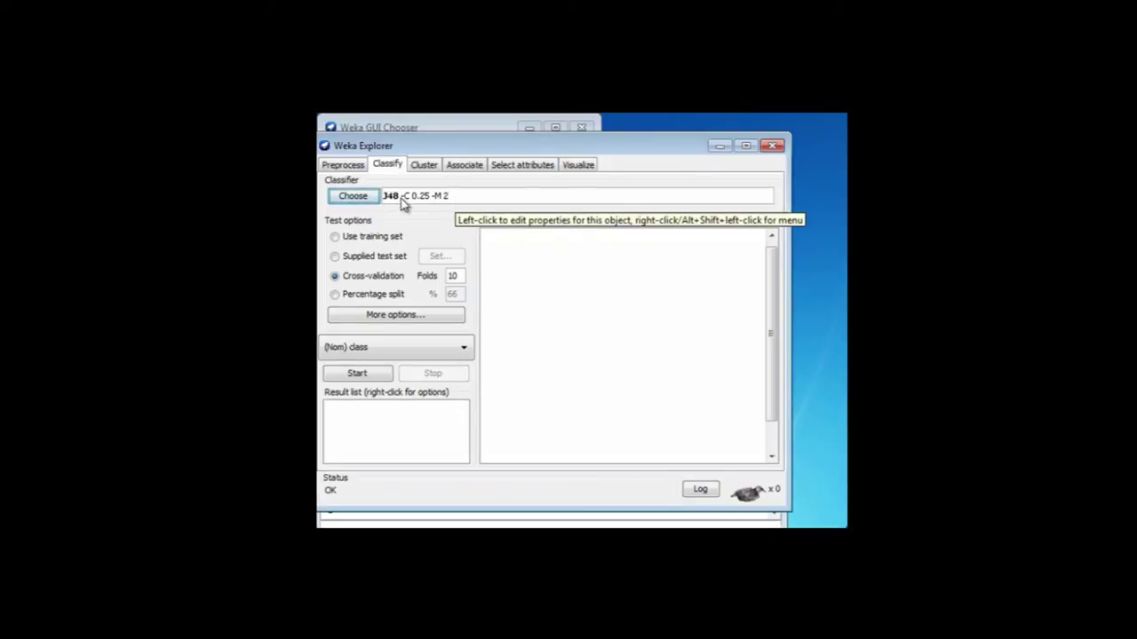
right_click(460, 201)
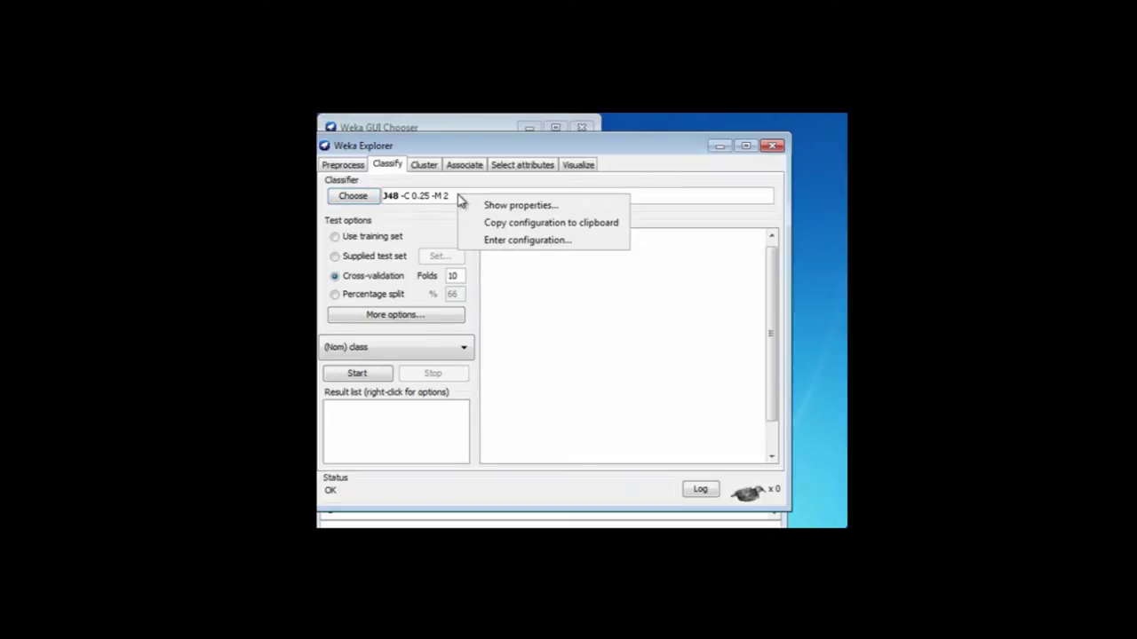
left_click(502, 227)
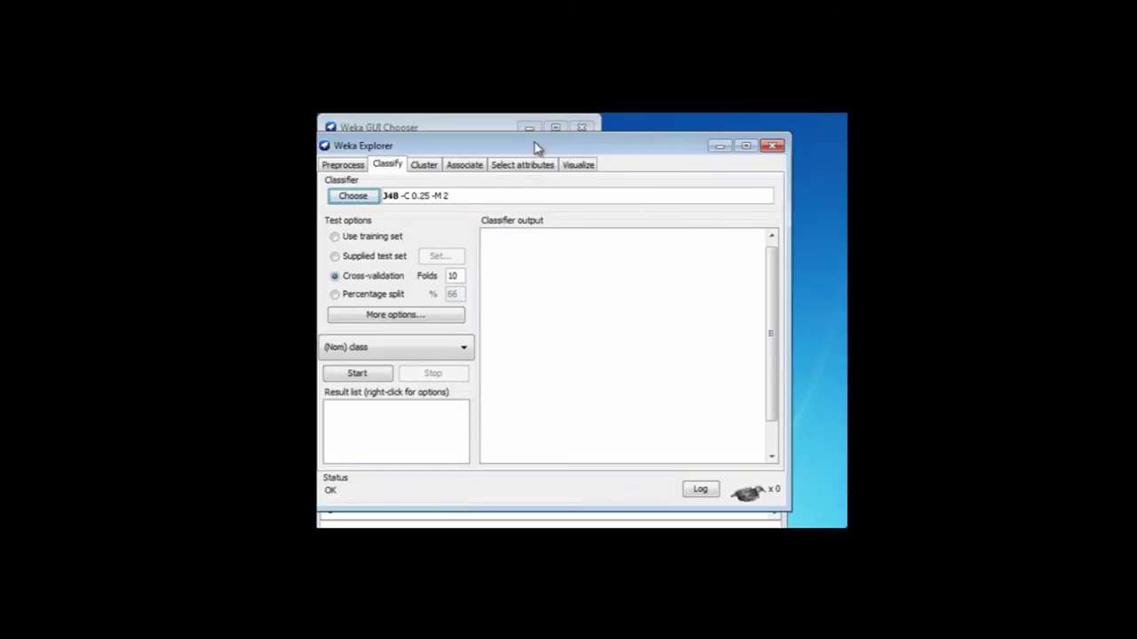
Return to SimpleCLI, paste the copied J48 configuration into the command line and put "java" in front of it.
left_click(437, 526)
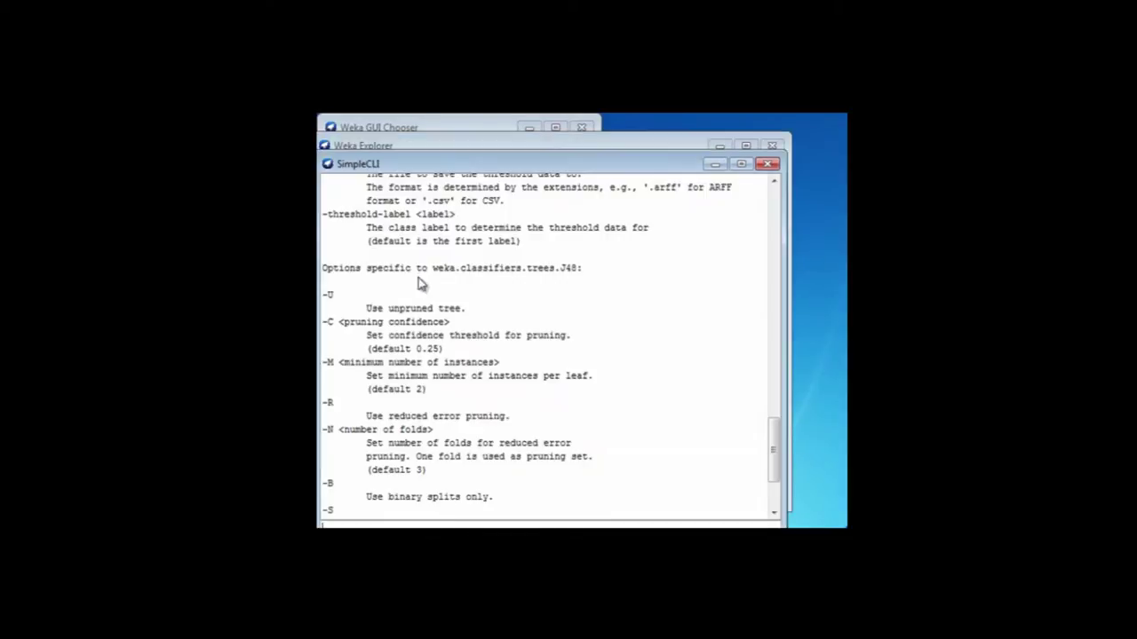
left_click_drag(435, 169, 455, 143)
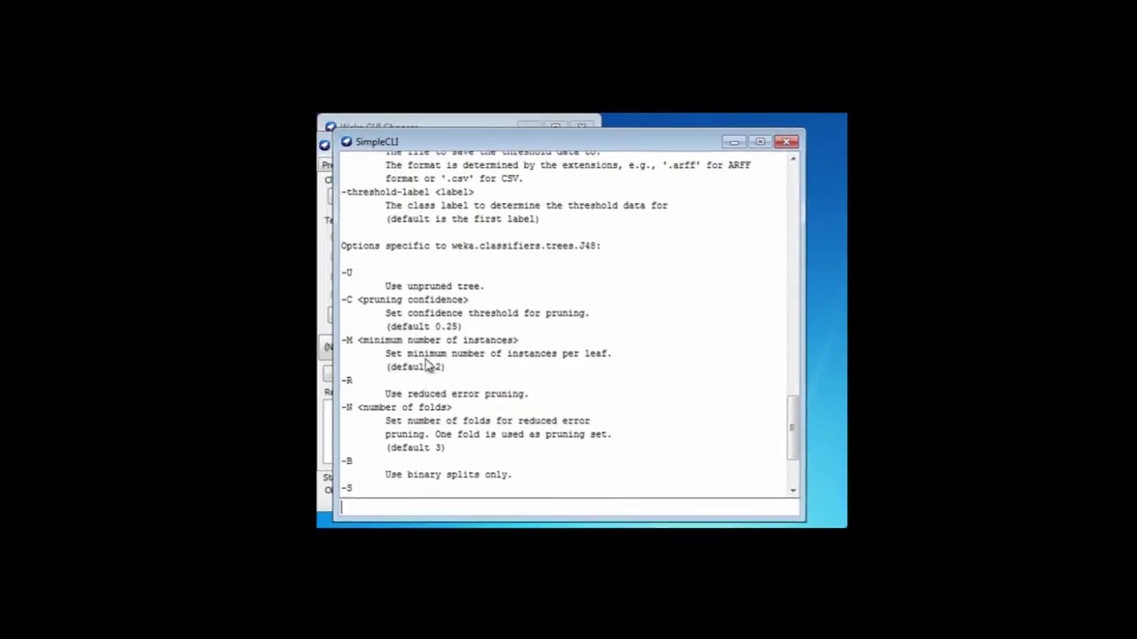
left_click(387, 506)
key("ctrl+v")
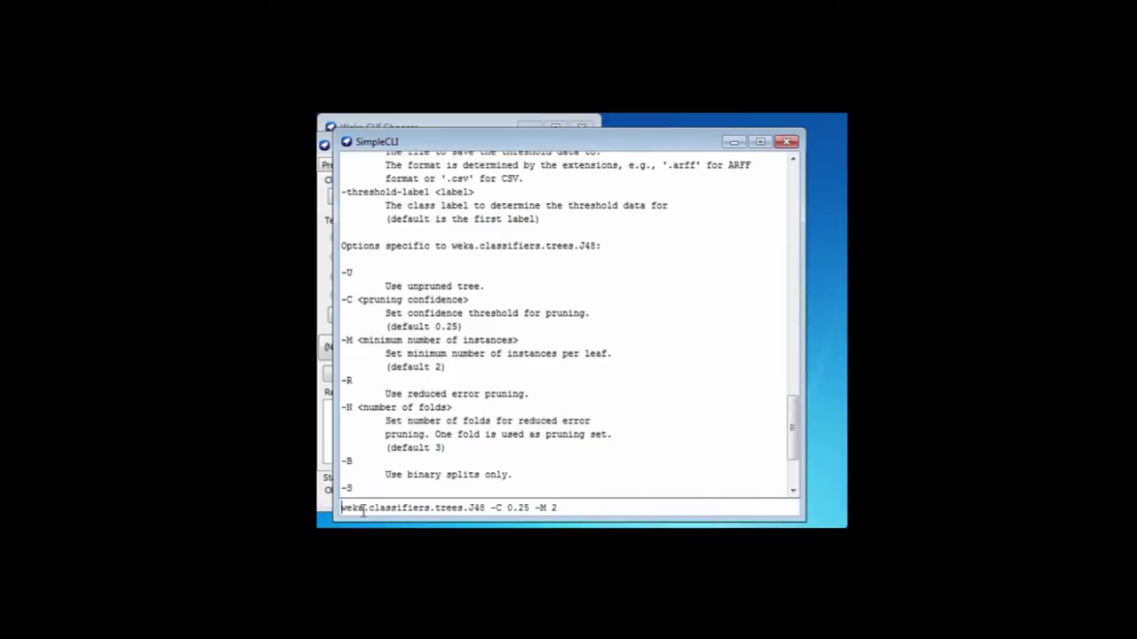
type("java")
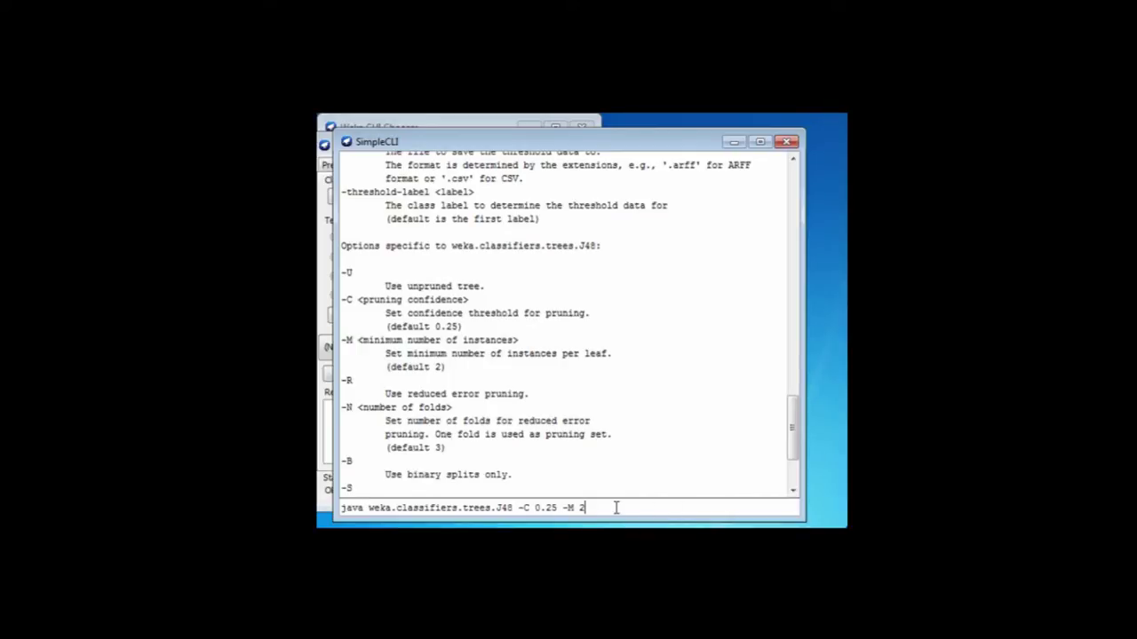
Append -t with the quoted full path of iris.arff in the Weka datasets folder, and run the J48 command.
type("-t")
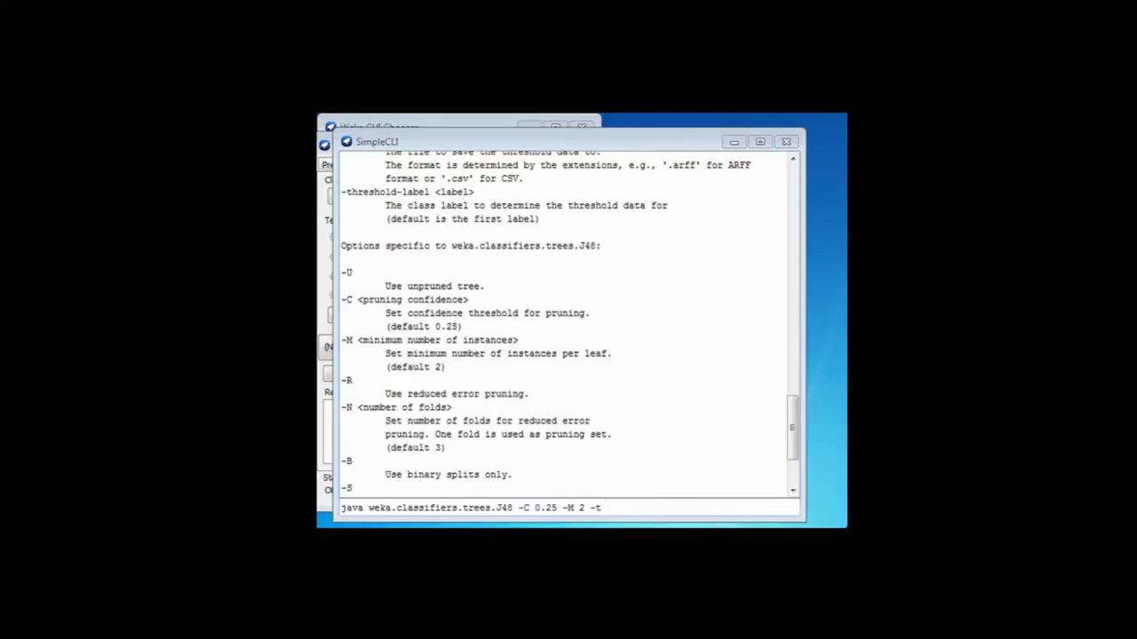
left_click(619, 508)
key("ctrl+v")
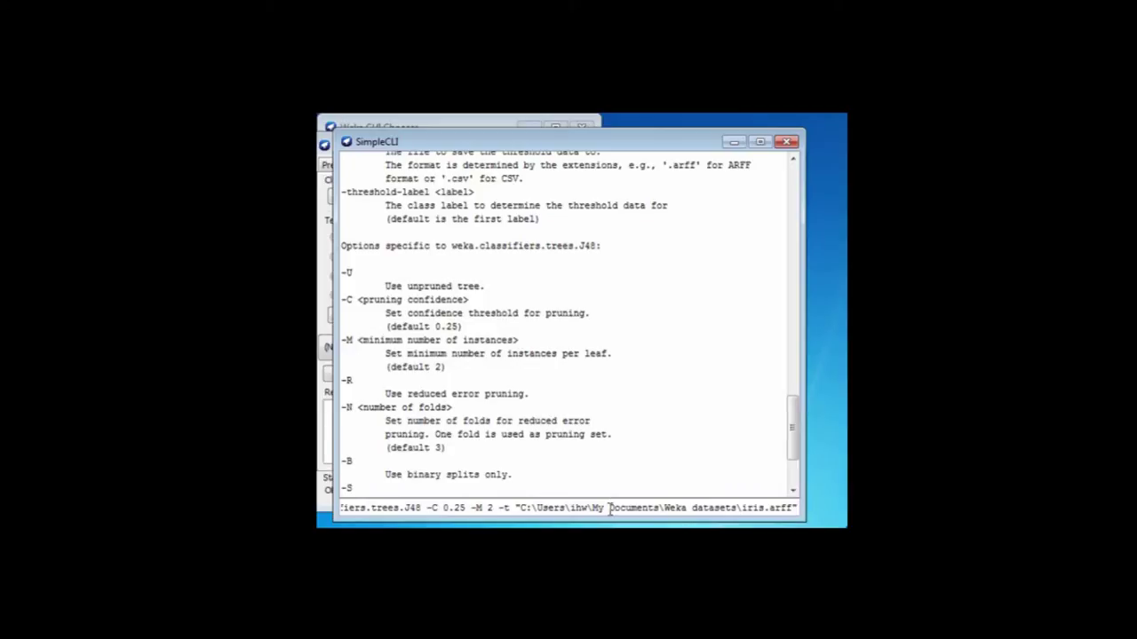
key("Return")
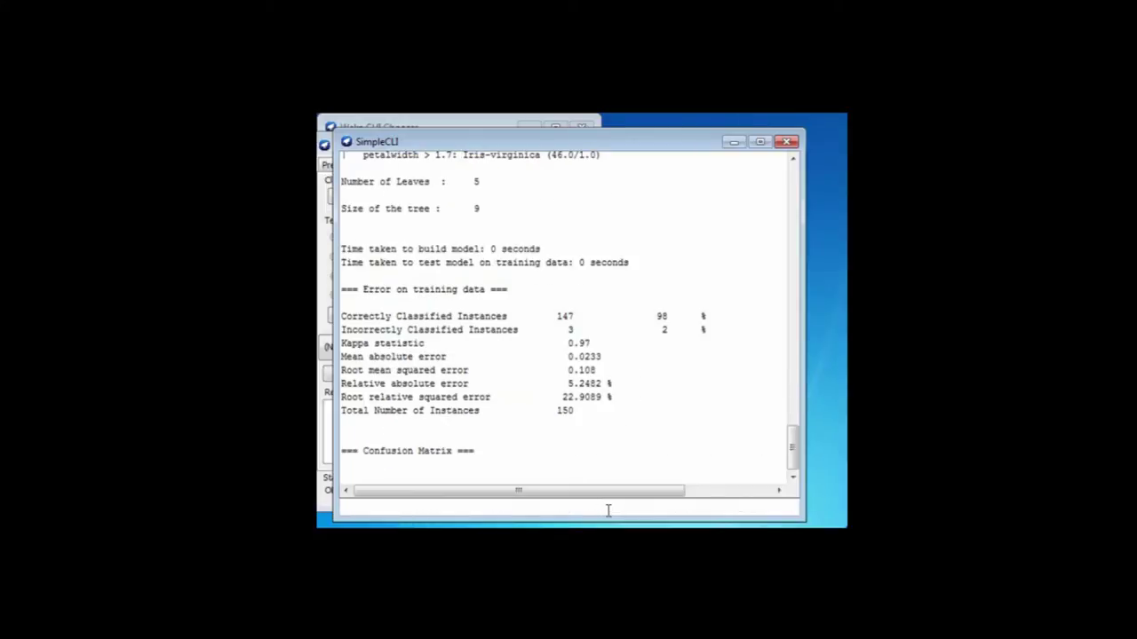
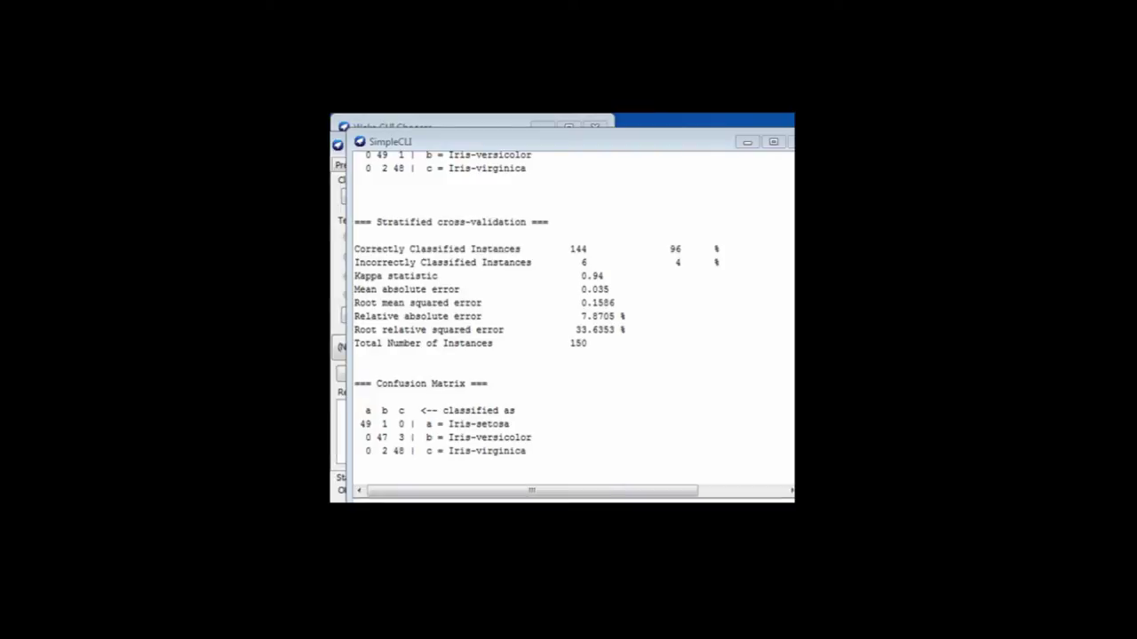
Switch to Windows Explorer and open the Weka-3-6 folder inside Program Files (x86) on the C: drive.
key("super")
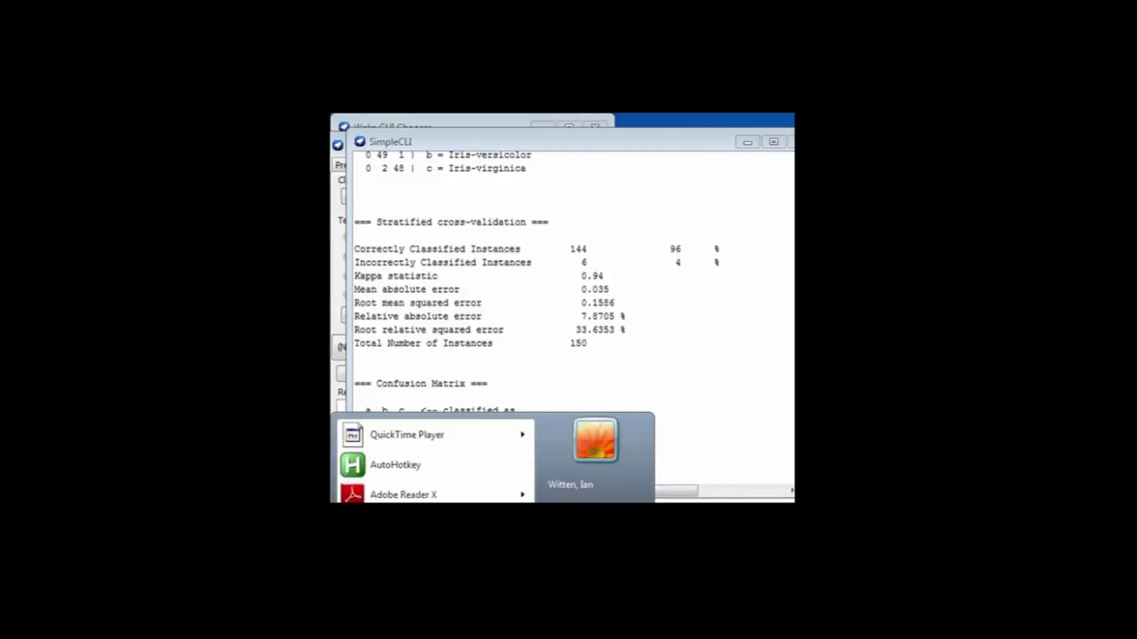
key("super+e")
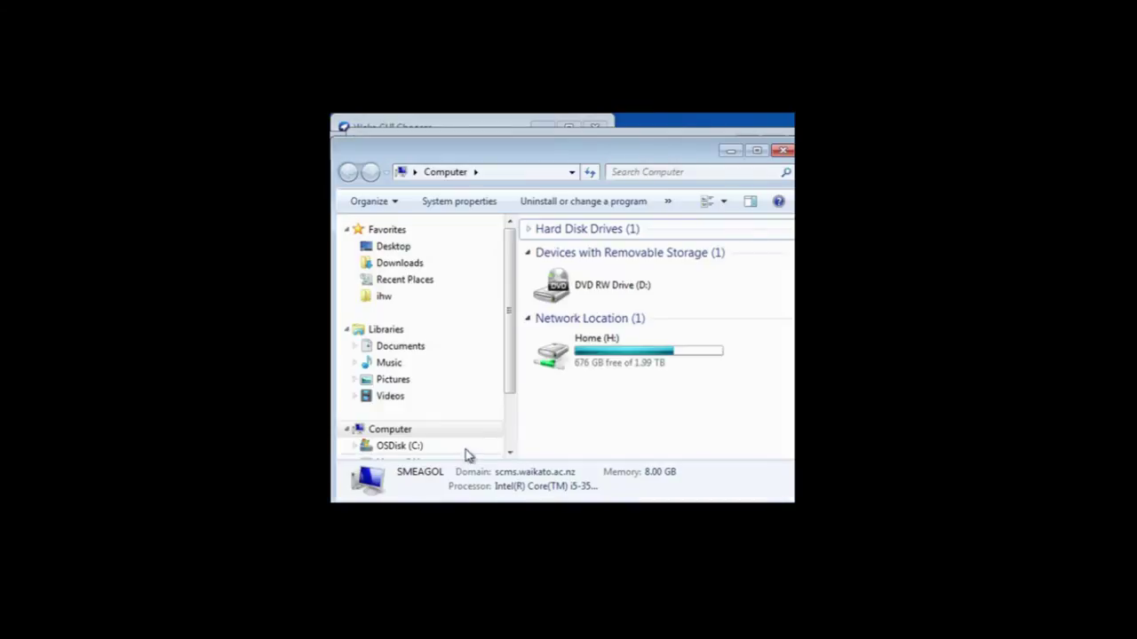
left_click(402, 447)
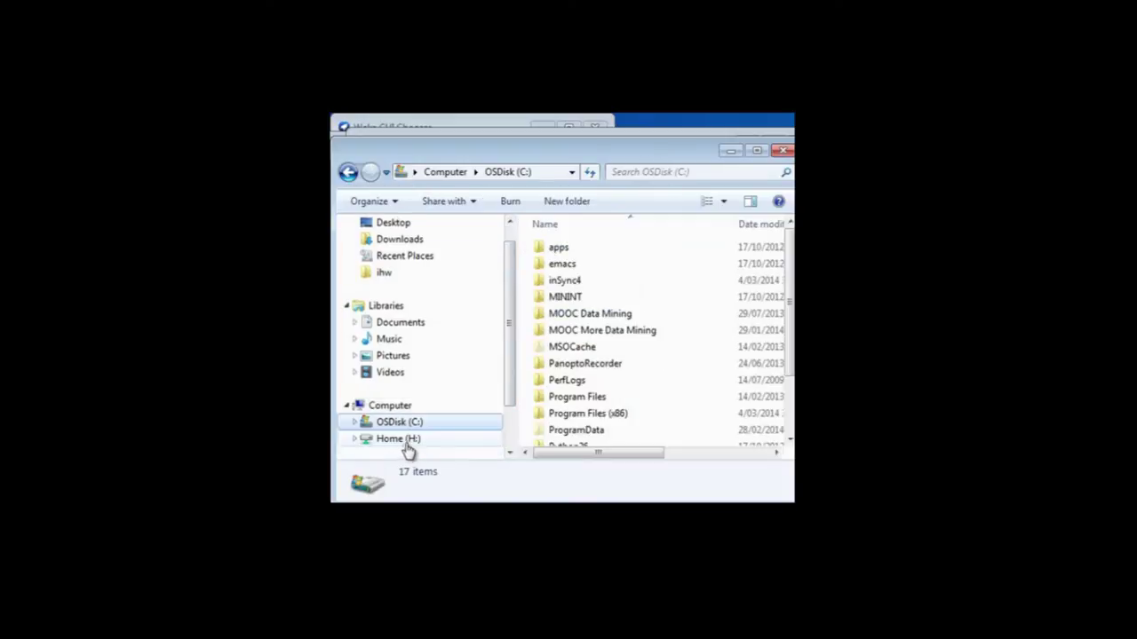
left_click(617, 416)
double_click(617, 416)
left_click(616, 416)
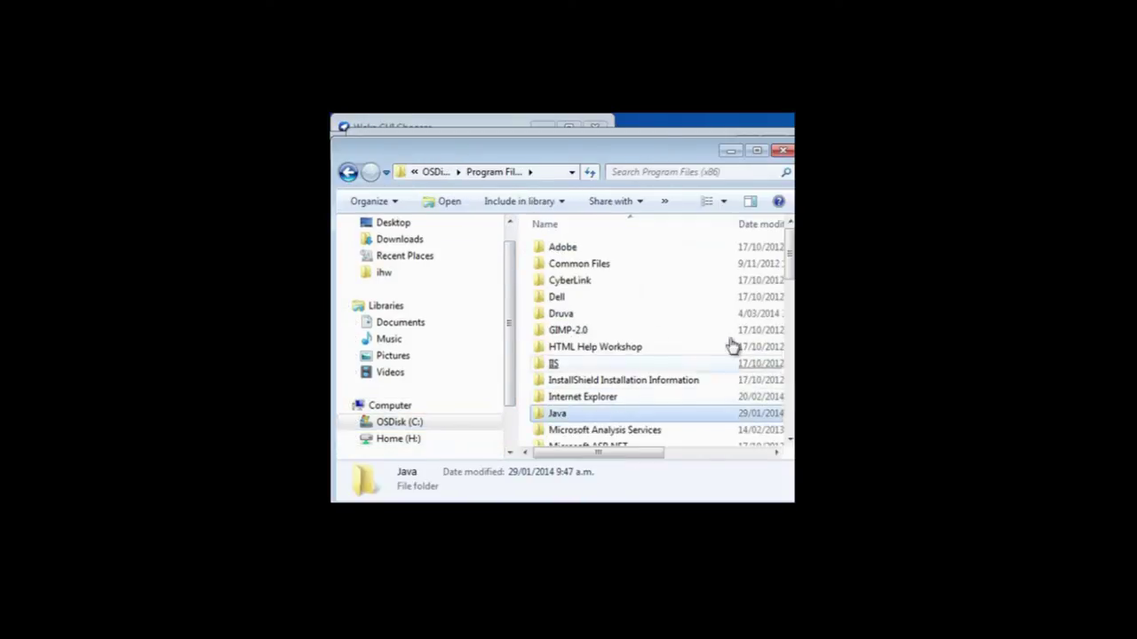
left_click_drag(791, 277, 754, 402)
double_click(559, 351)
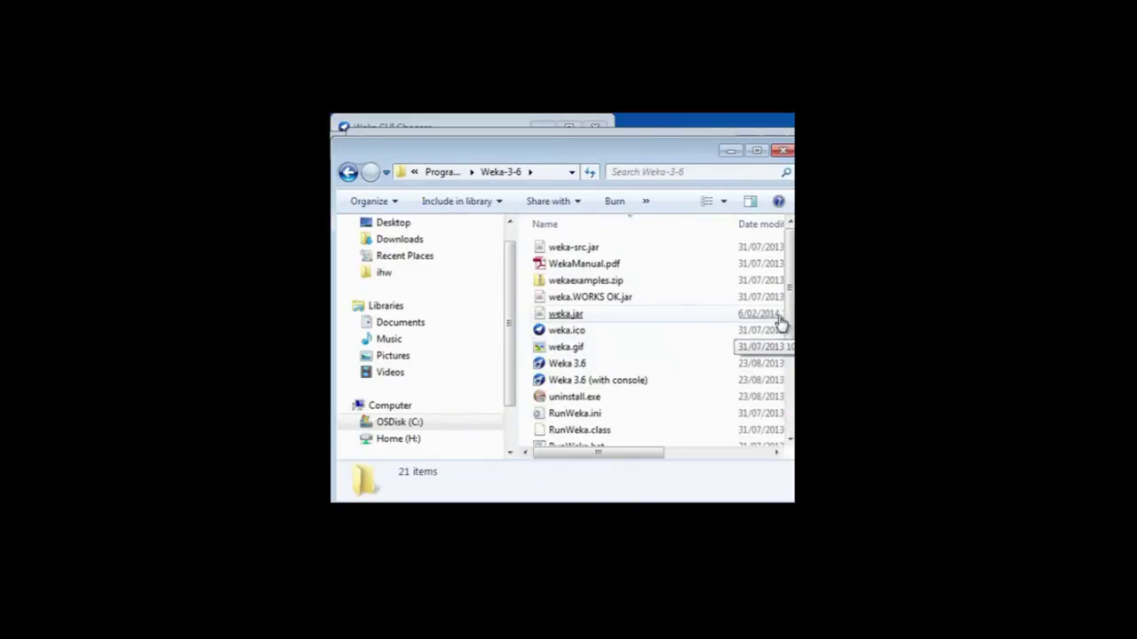
Open documentation.html from the Weka-3-6 folder in the browser and go to its Package Documentation.
left_click_drag(789, 327, 791, 415)
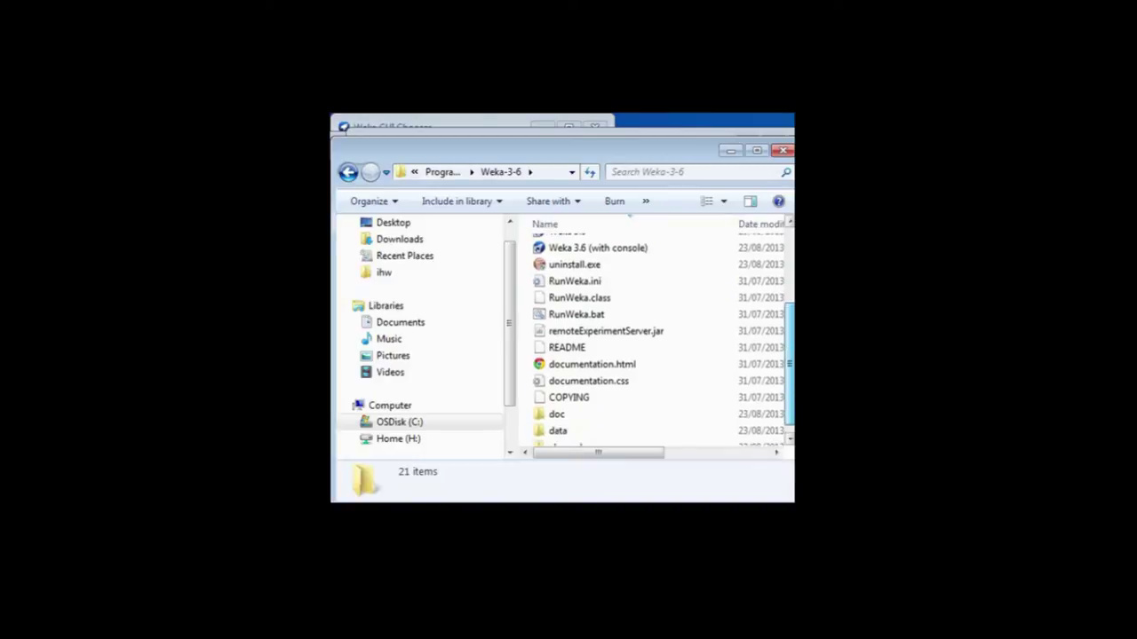
double_click(603, 365)
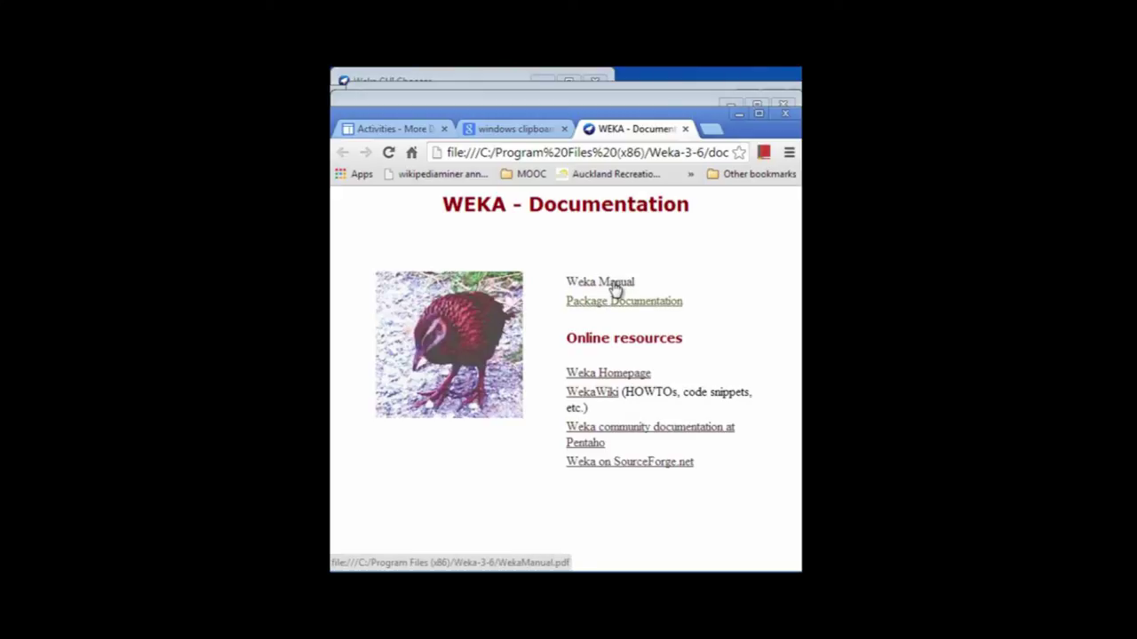
left_click(629, 307)
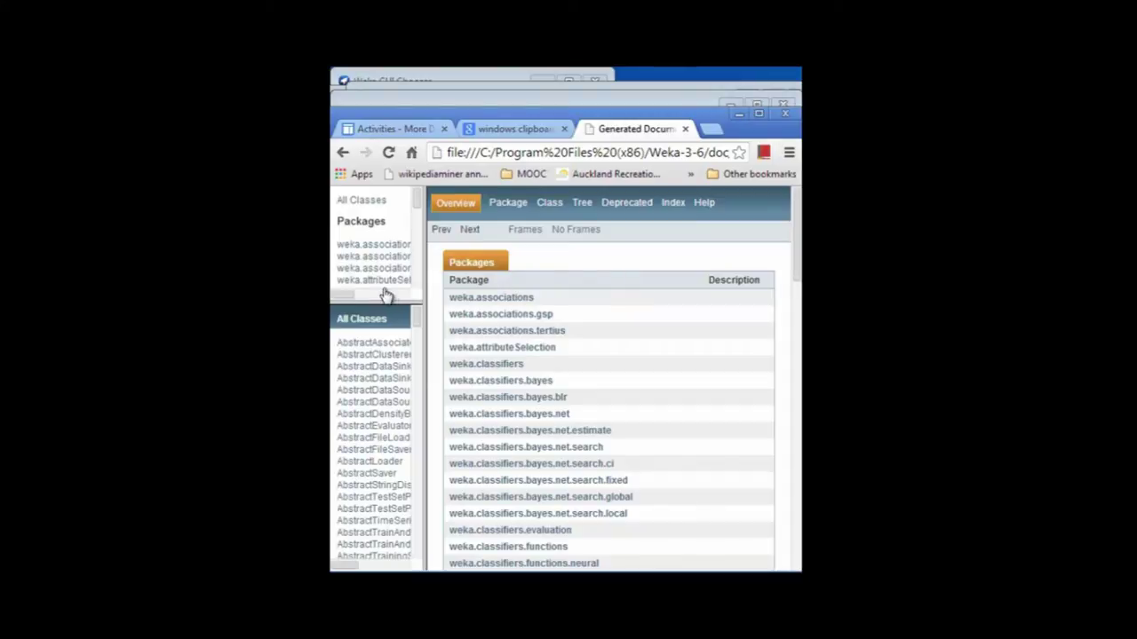
Widen the package list frame, and open the J48 class page from the weka.classifiers.trees package.
left_click_drag(424, 267, 477, 264)
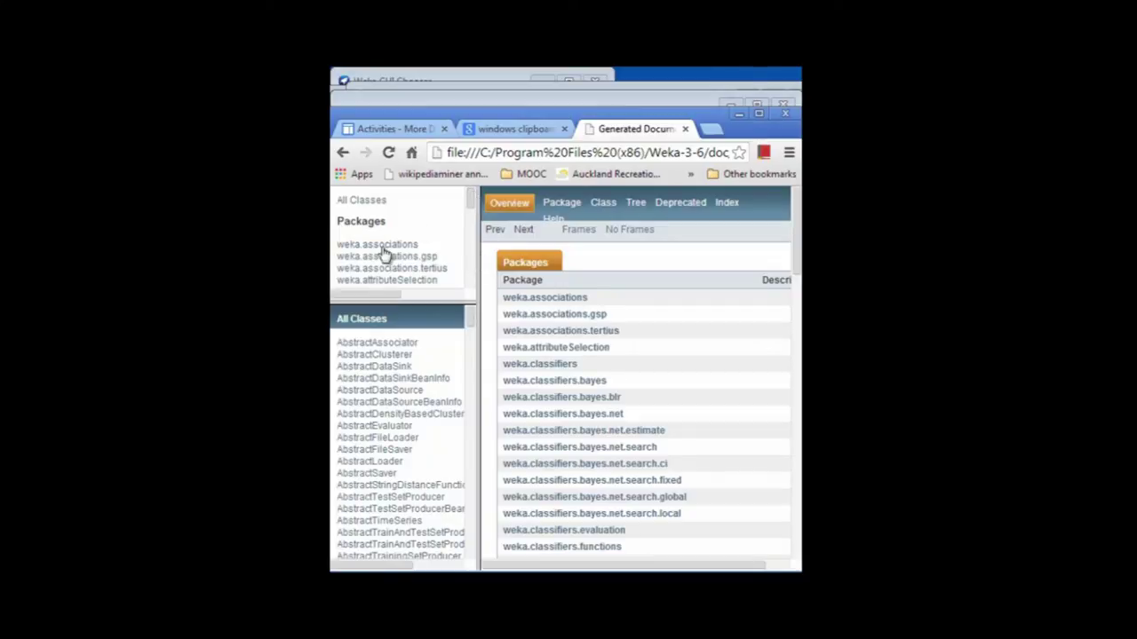
left_click_drag(471, 203, 471, 233)
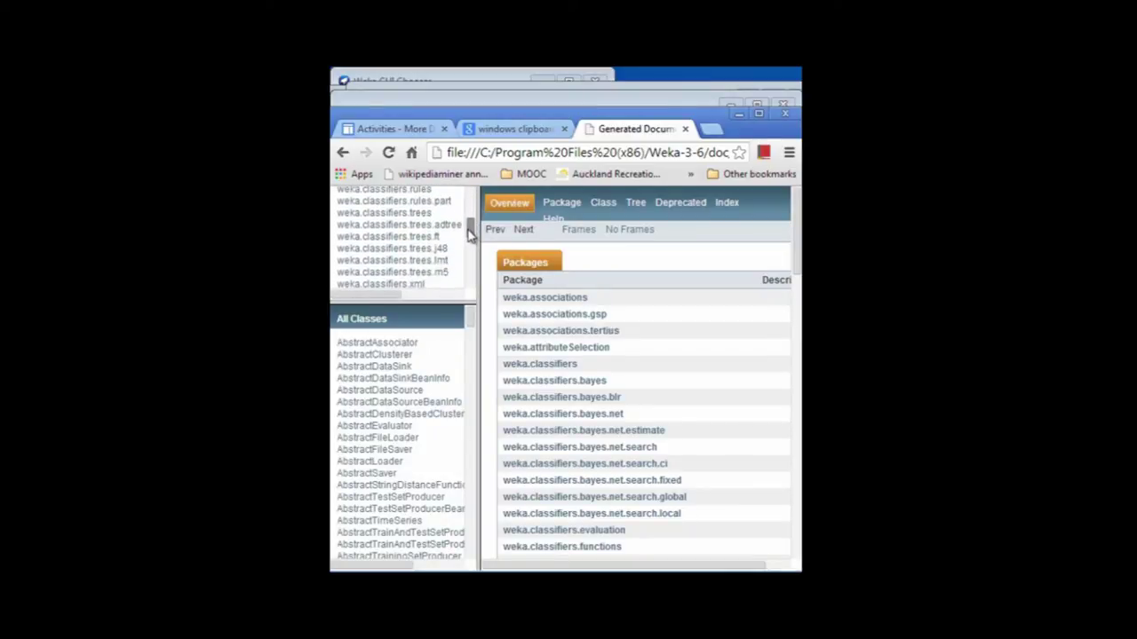
left_click(421, 213)
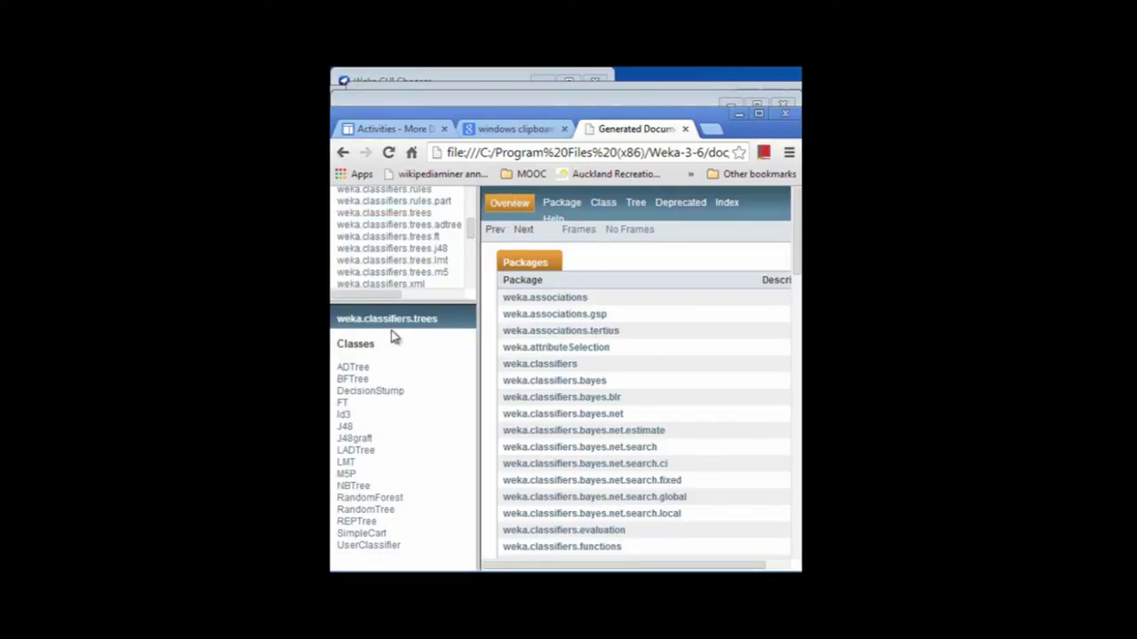
left_click(346, 427)
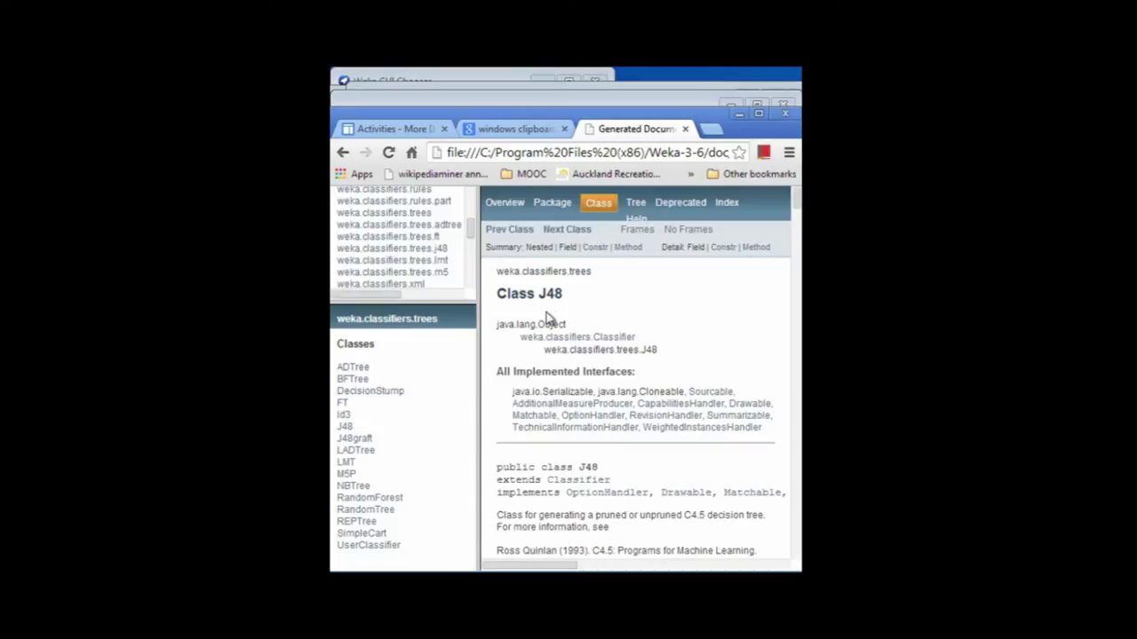
List all classes in the documentation and find J48 in the alphabetical list.
left_click_drag(469, 230, 469, 197)
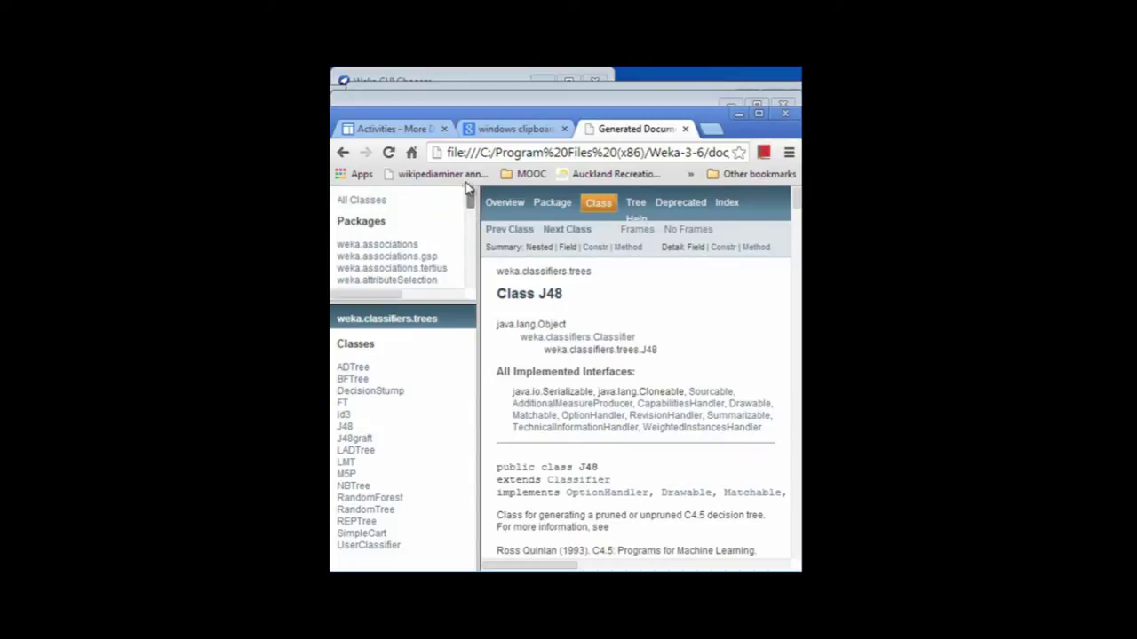
left_click(374, 201)
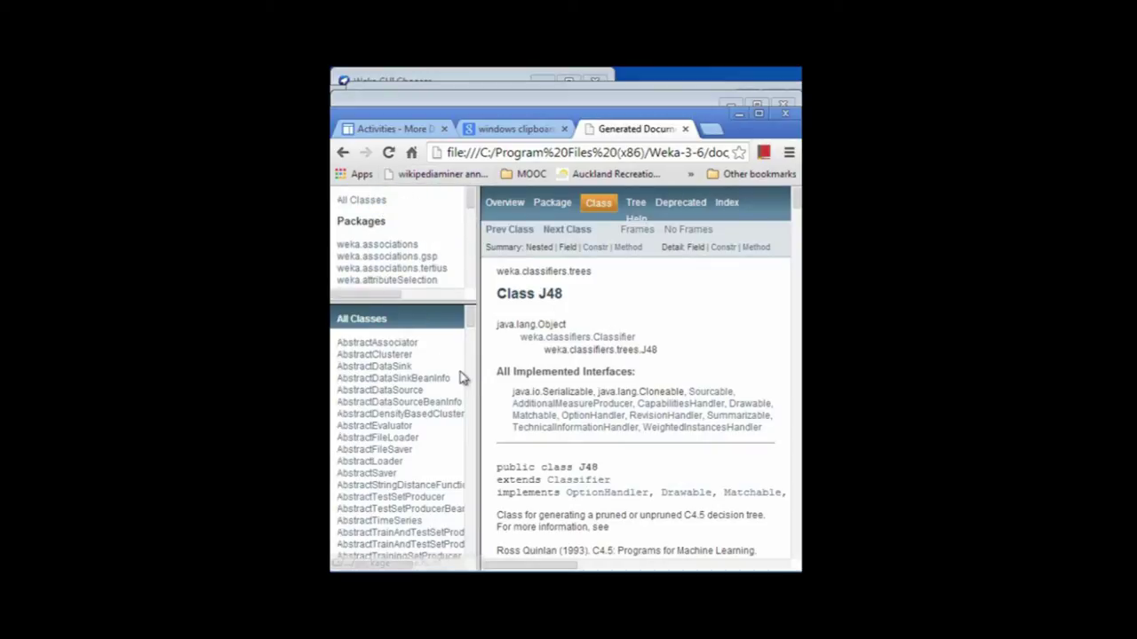
left_click_drag(468, 320, 478, 414)
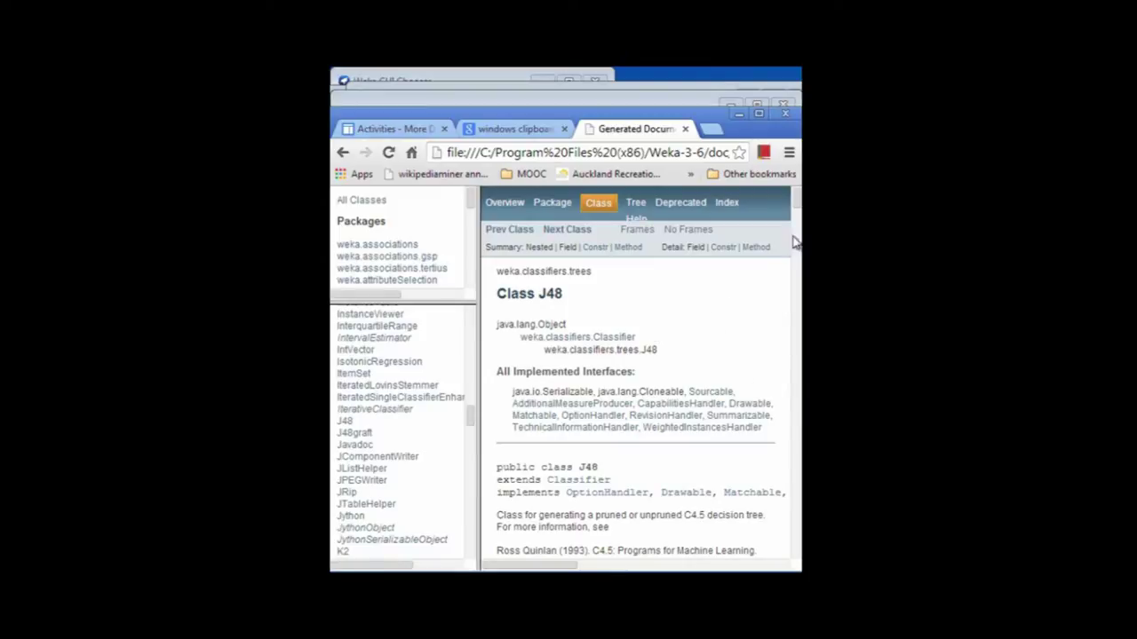
Read through the J48 class description and its valid command-line options.
left_click_drag(797, 203, 797, 209)
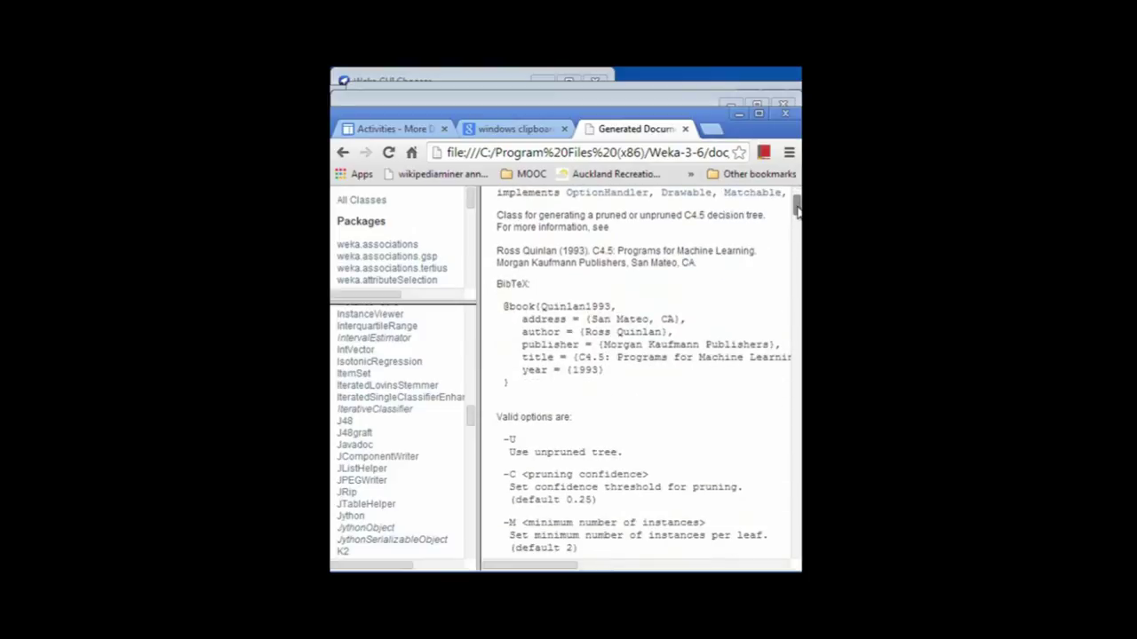
left_click_drag(796, 208, 797, 210)
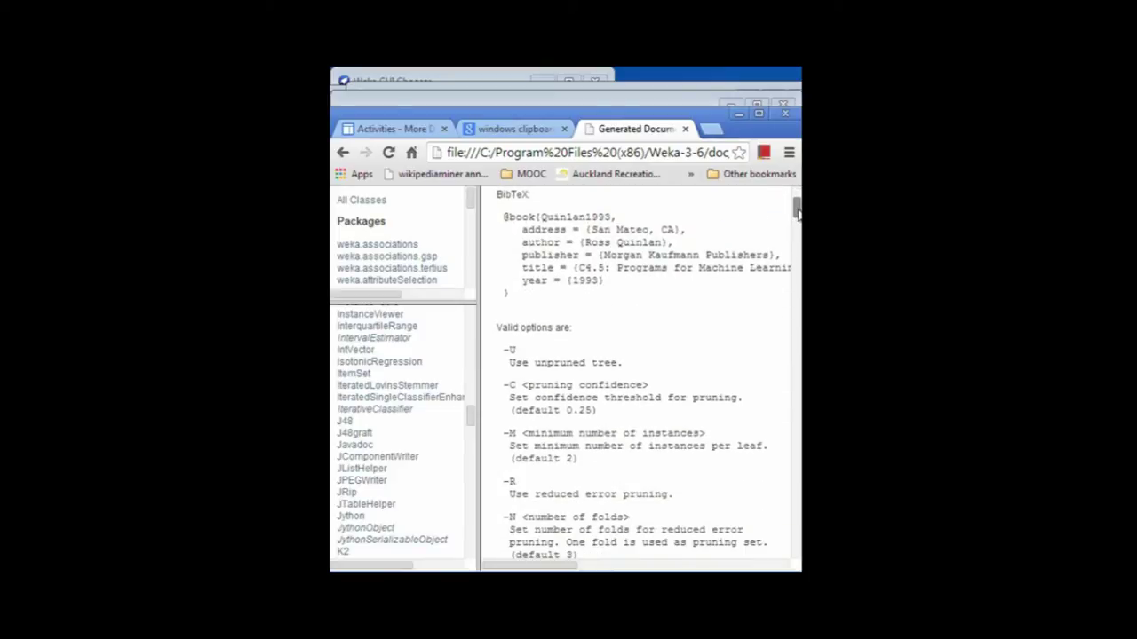
left_click_drag(796, 210, 797, 211)
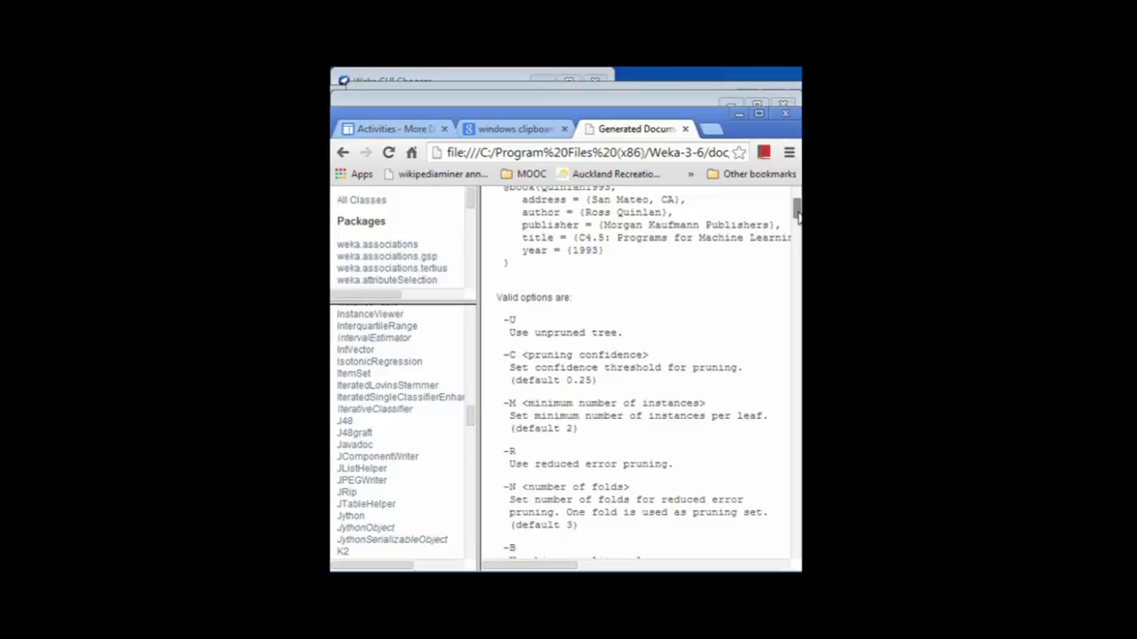
scroll(797, 213, "down", 5)
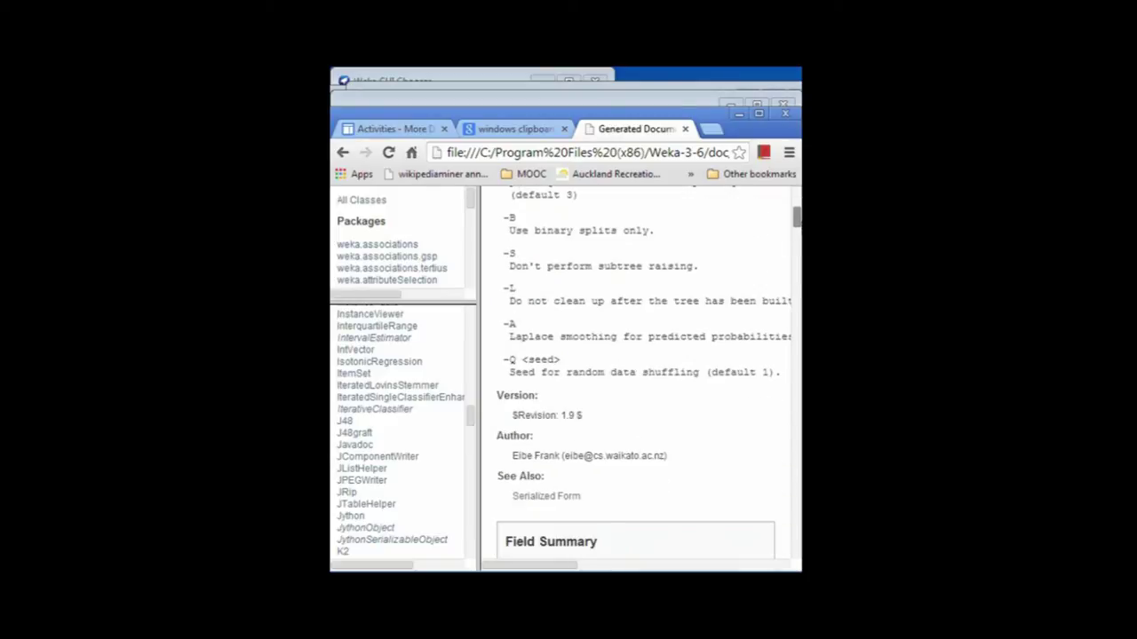
scroll(635, 373, "down", 4)
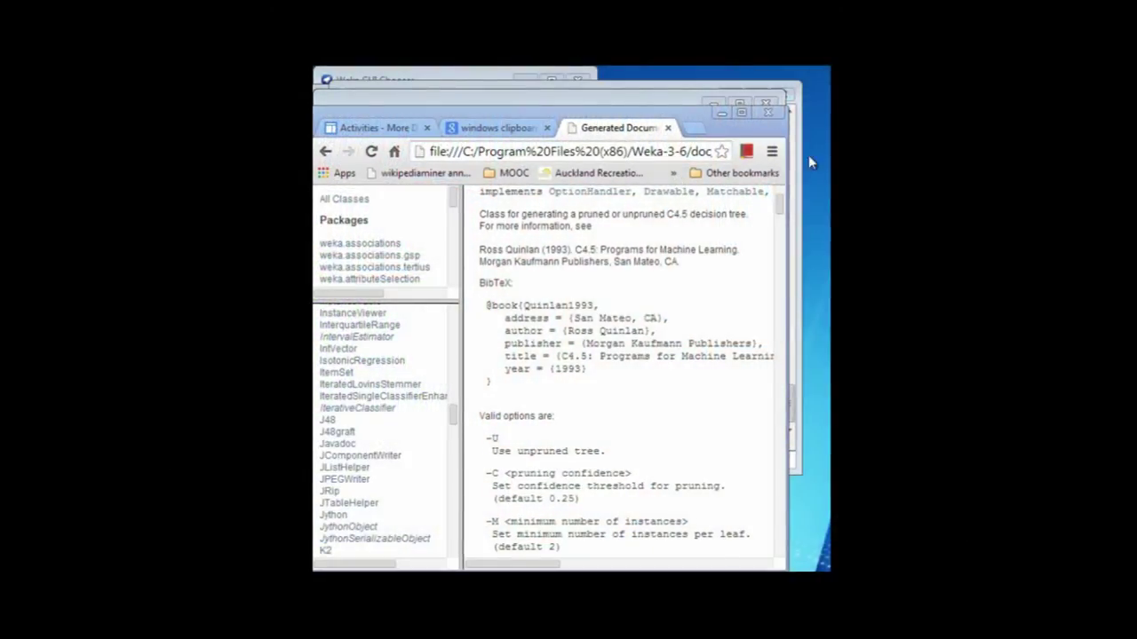
Bring the Weka-3-6 folder window to the front and close it.
left_click(501, 96)
left_click_drag(501, 96, 502, 128)
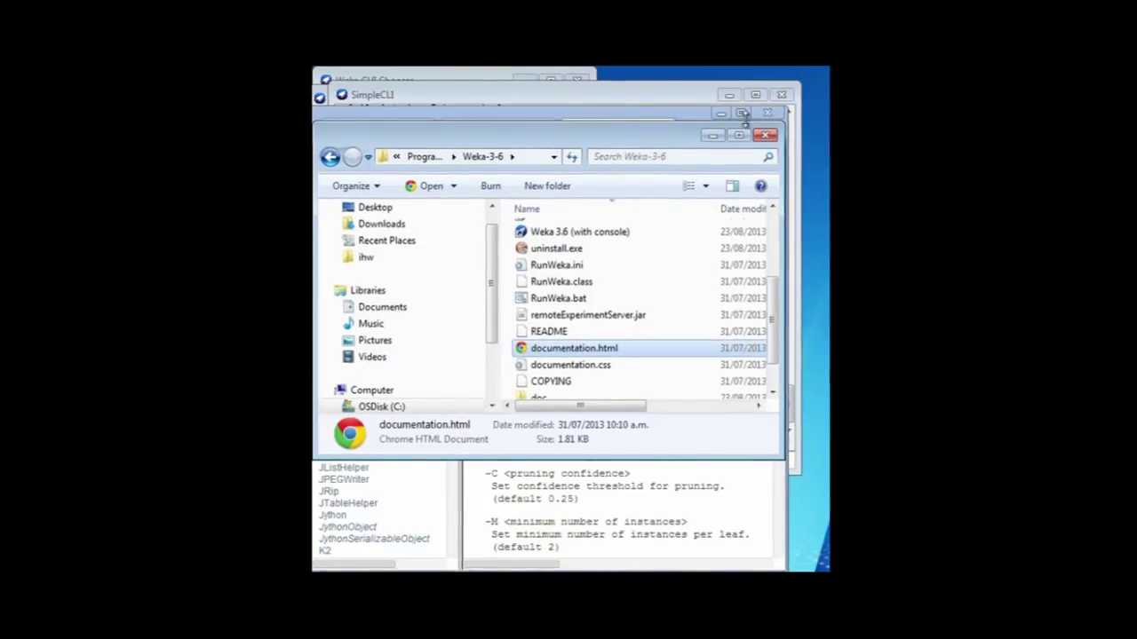
left_click(765, 136)
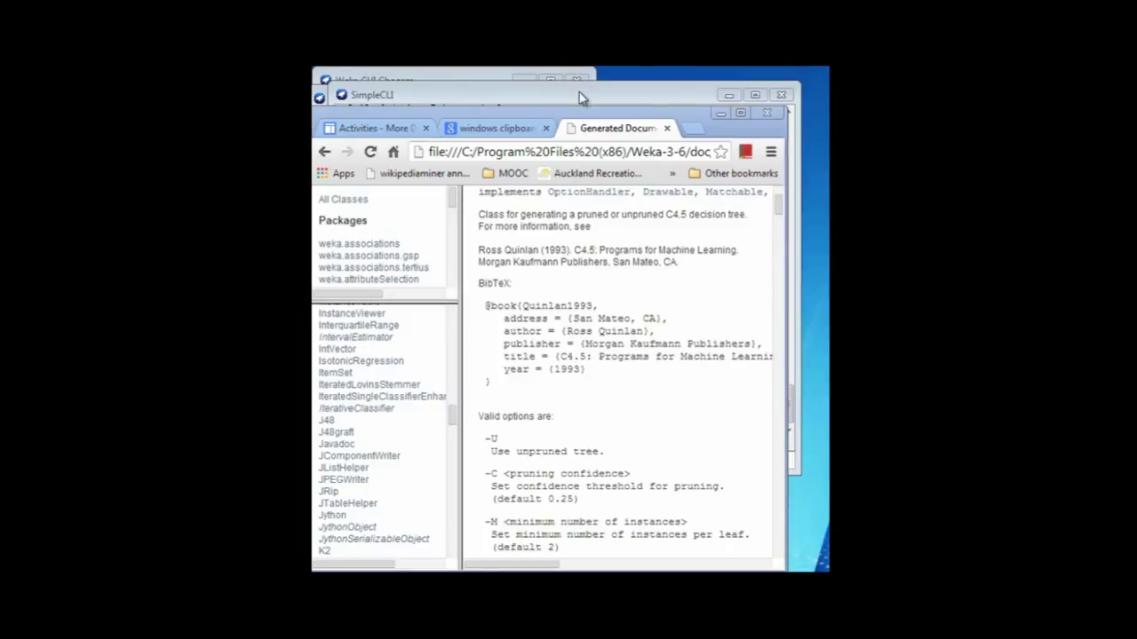
Close the SimpleCLI window and bring the Weka Explorer window to the front.
left_click(579, 91)
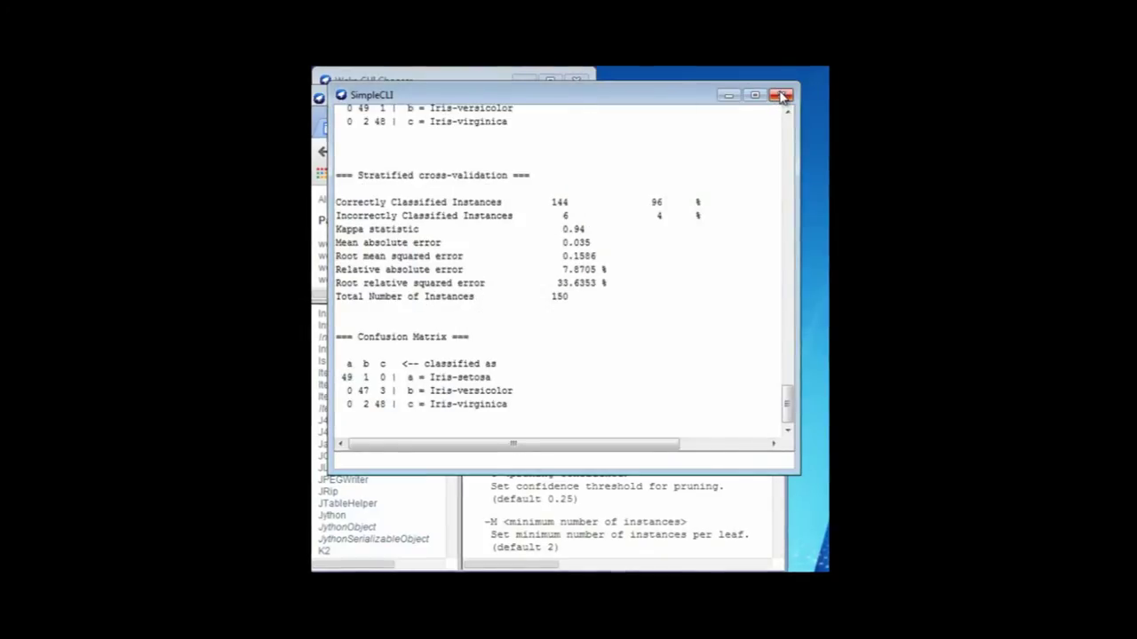
left_click(780, 95)
left_click(568, 96)
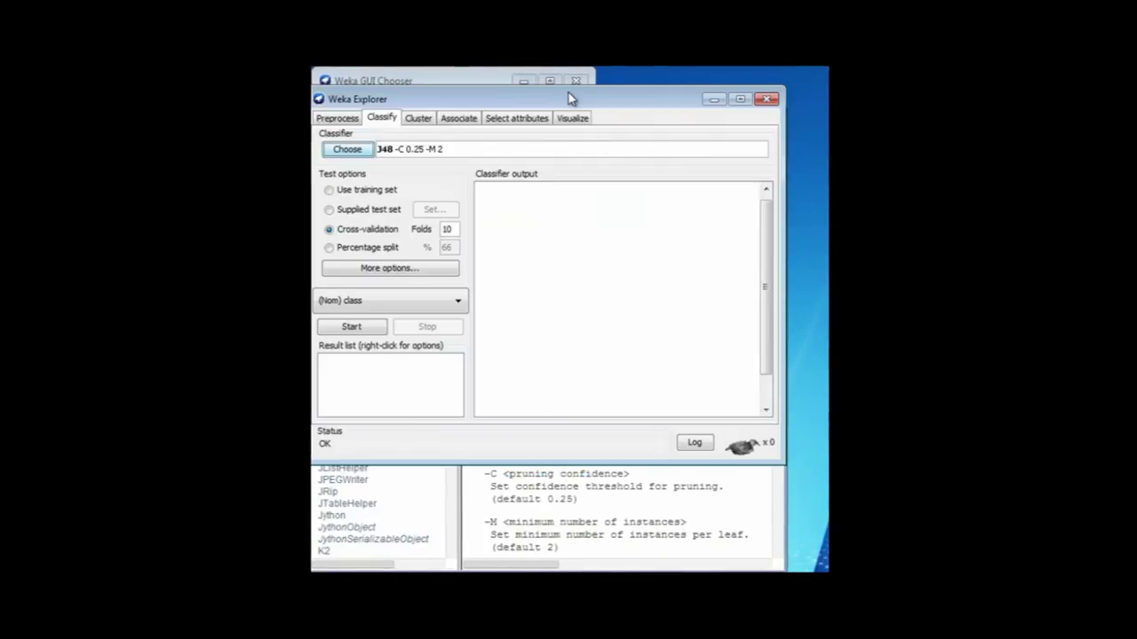
Widen the Explorer window in its Preprocess view, and open the SQL-Viewer for database loading and cancel it.
left_click(340, 121)
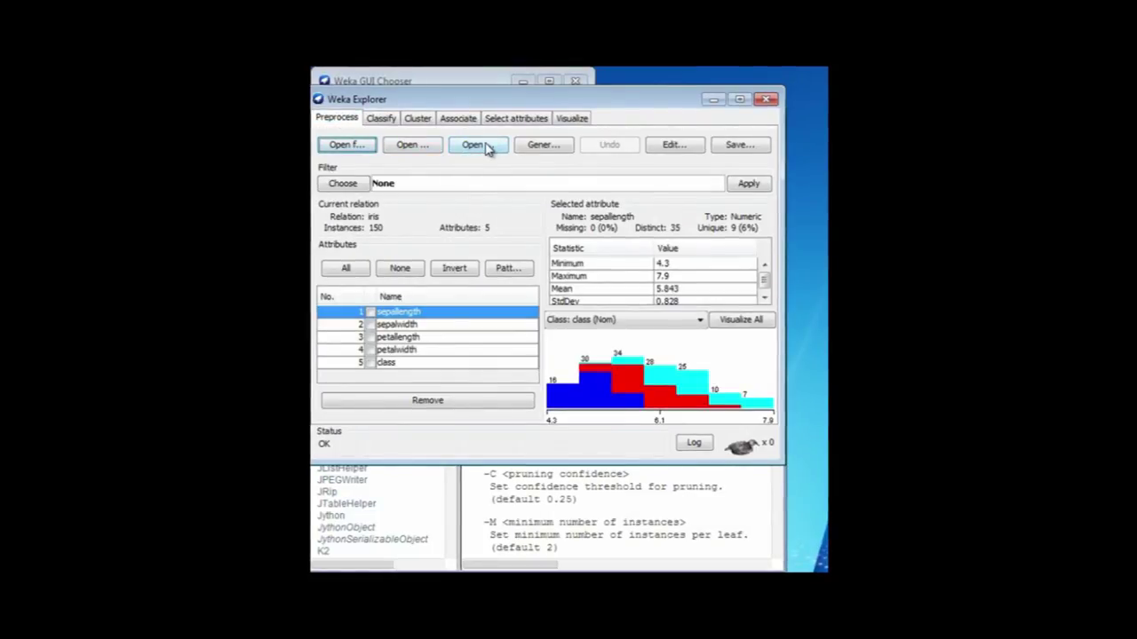
left_click_drag(784, 232, 826, 231)
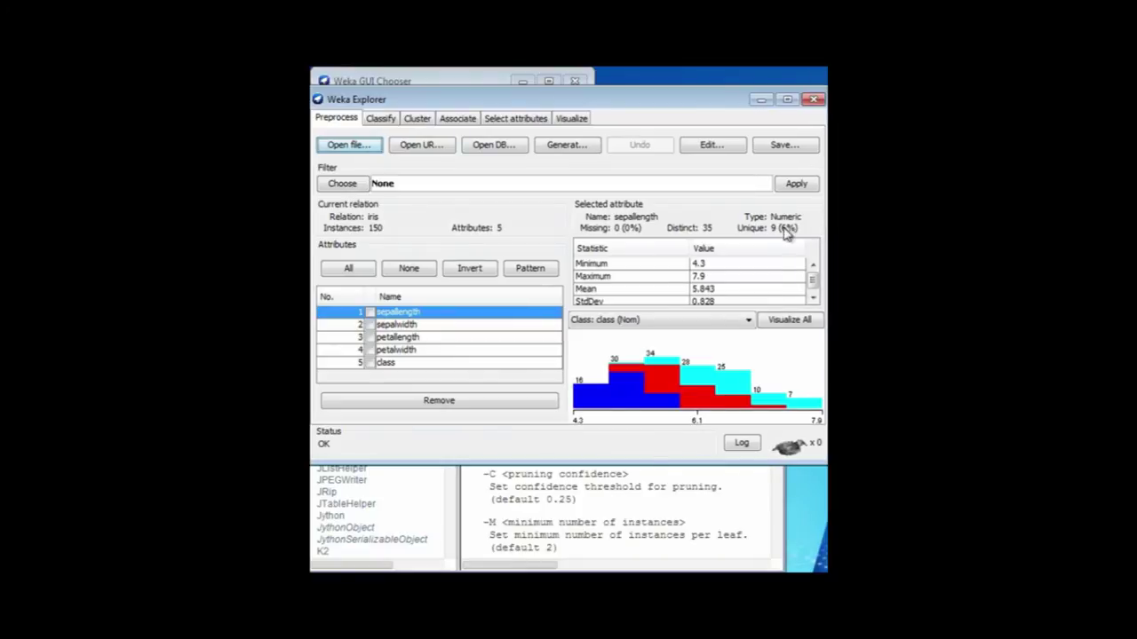
left_click(496, 146)
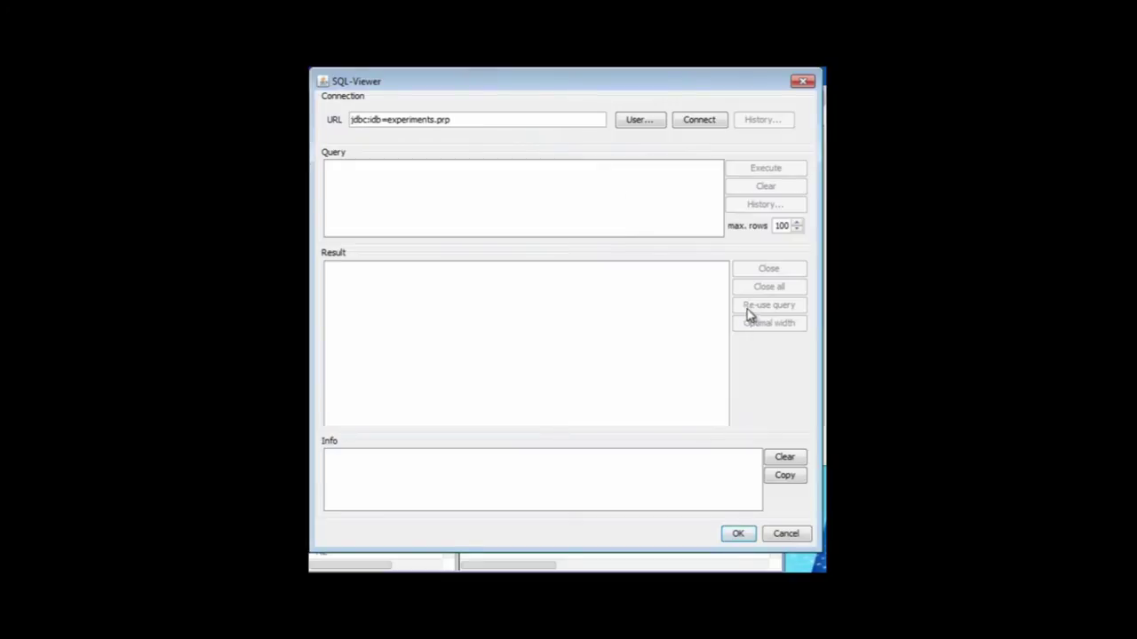
left_click(786, 534)
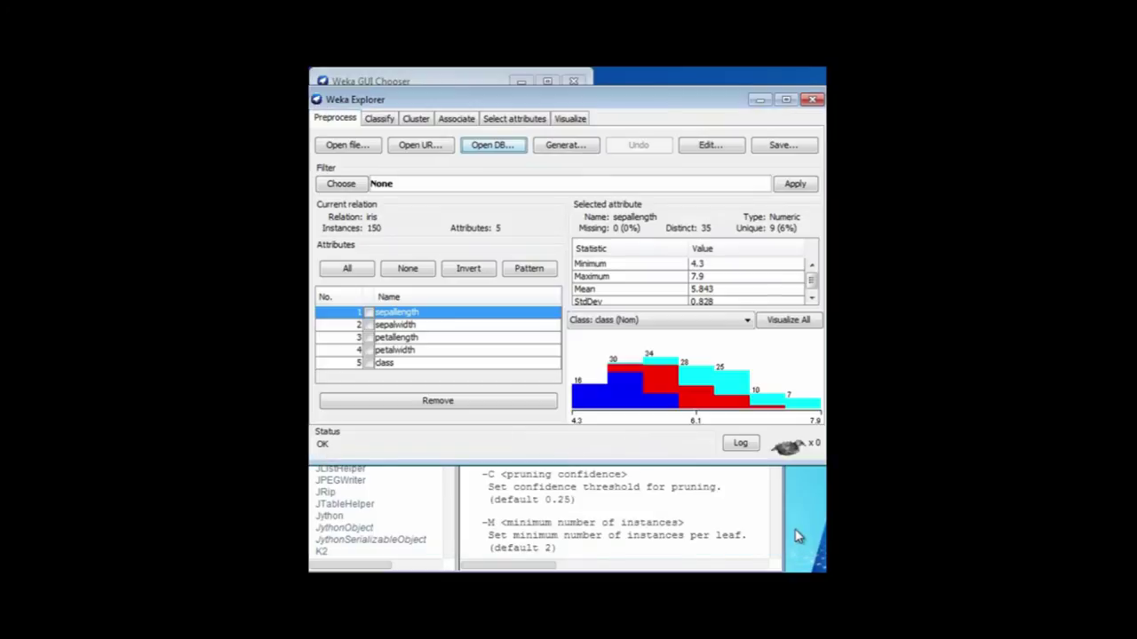
Switch to the Weka documentation in the browser and open the DatabaseConverter interface page from the weka.core.converters package.
left_click(744, 514)
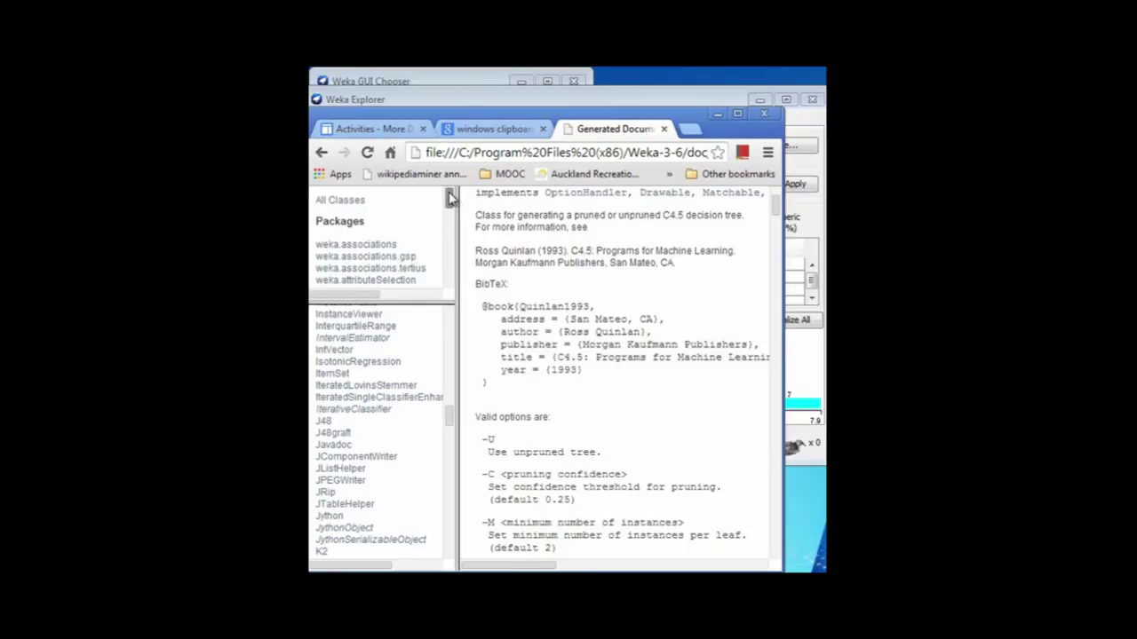
left_click_drag(450, 199, 451, 241)
left_click_drag(451, 242, 449, 240)
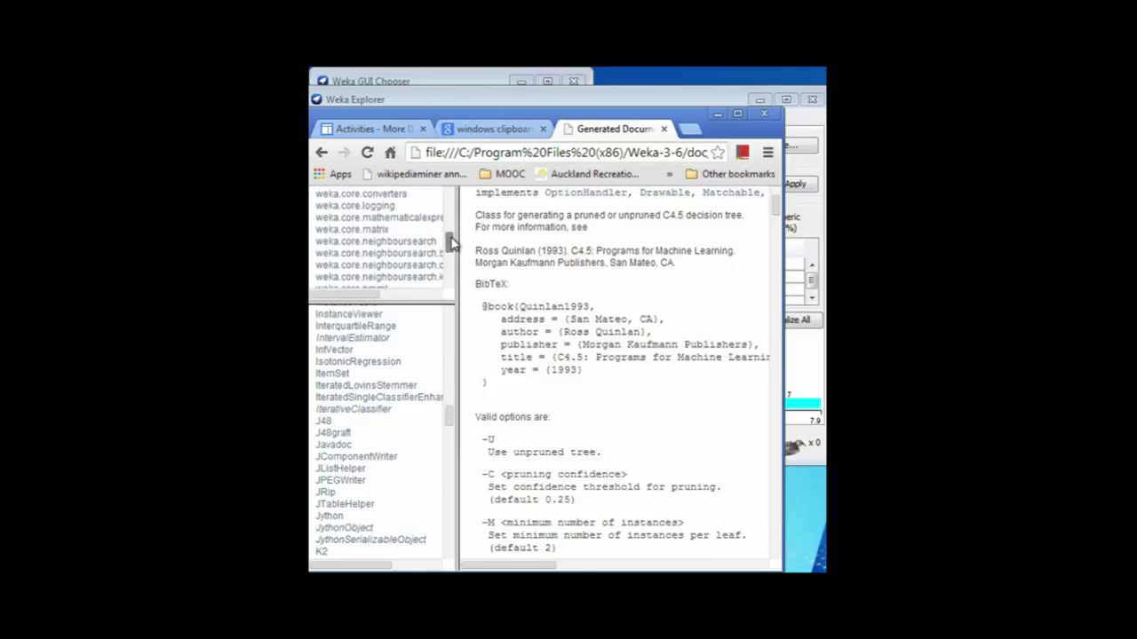
left_click(400, 195)
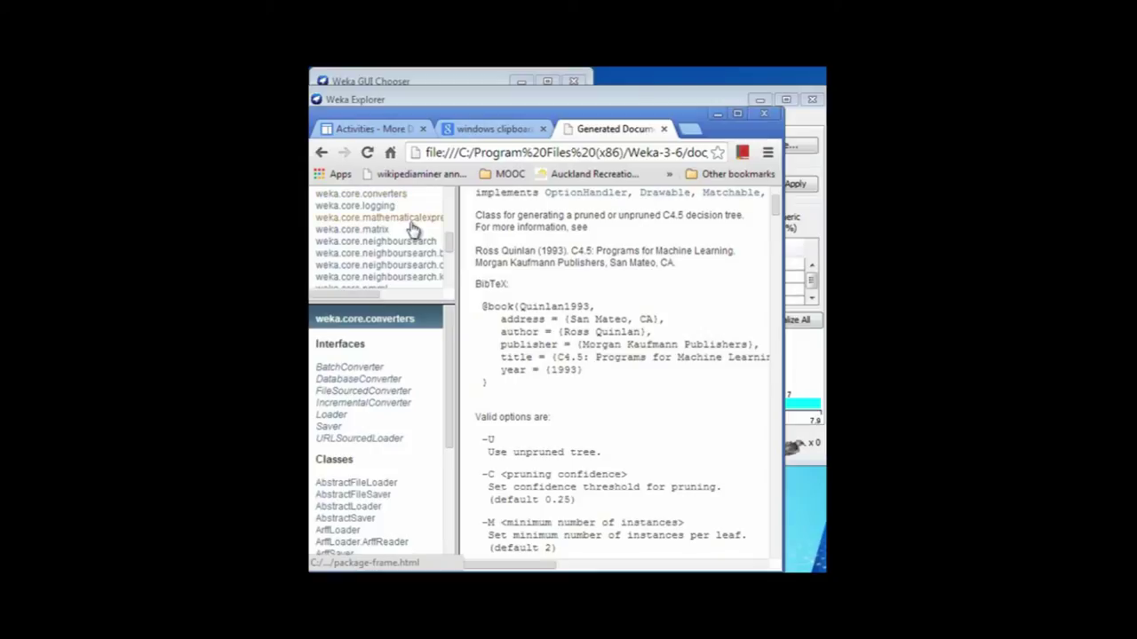
left_click(367, 386)
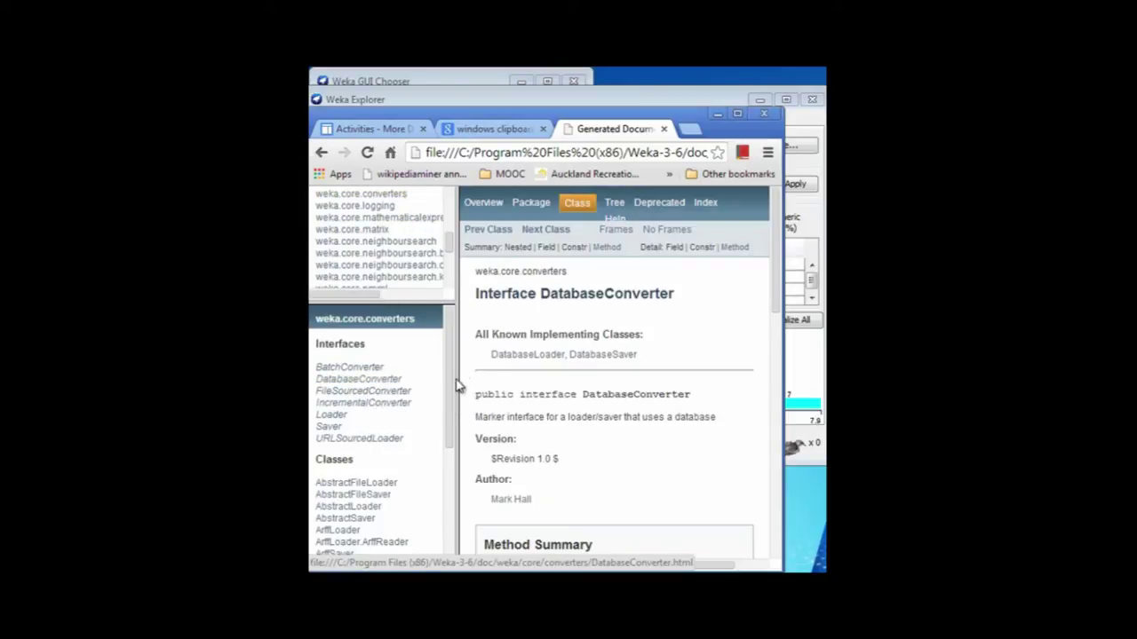
Open the implementing class DatabaseLoader and read through its description and valid command-line options.
left_click(513, 357)
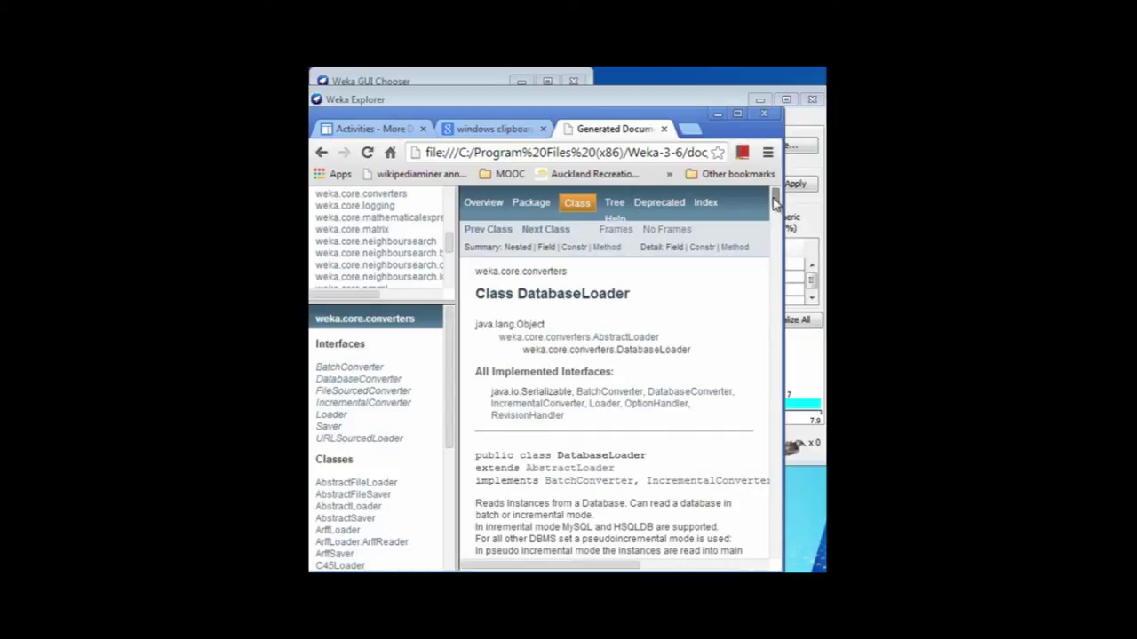
left_click_drag(775, 203, 776, 209)
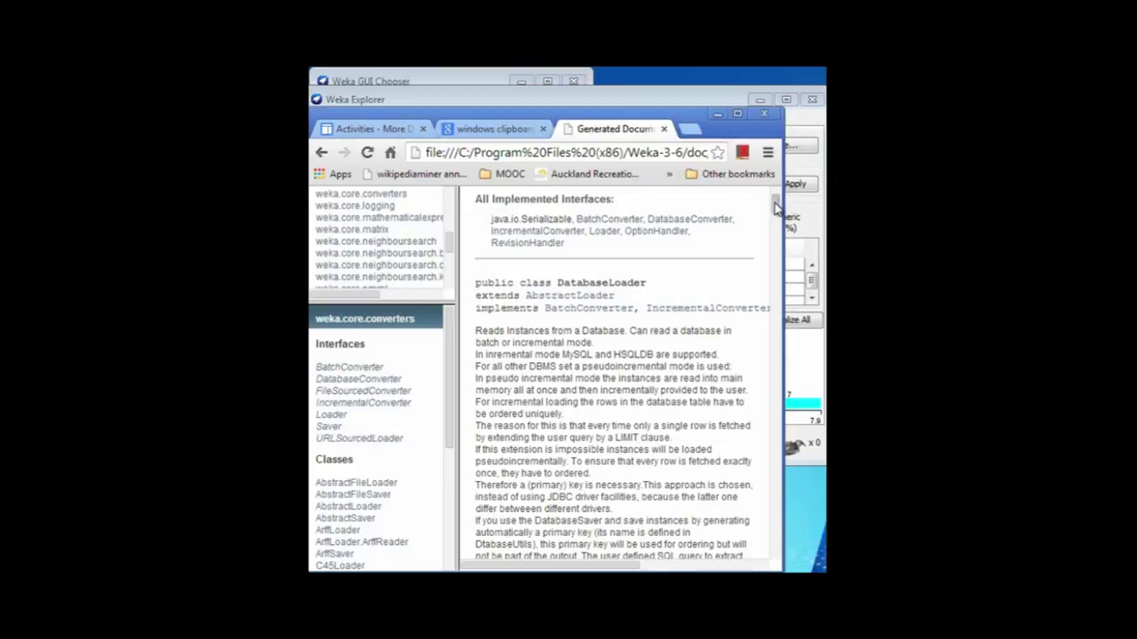
left_click_drag(775, 206, 776, 228)
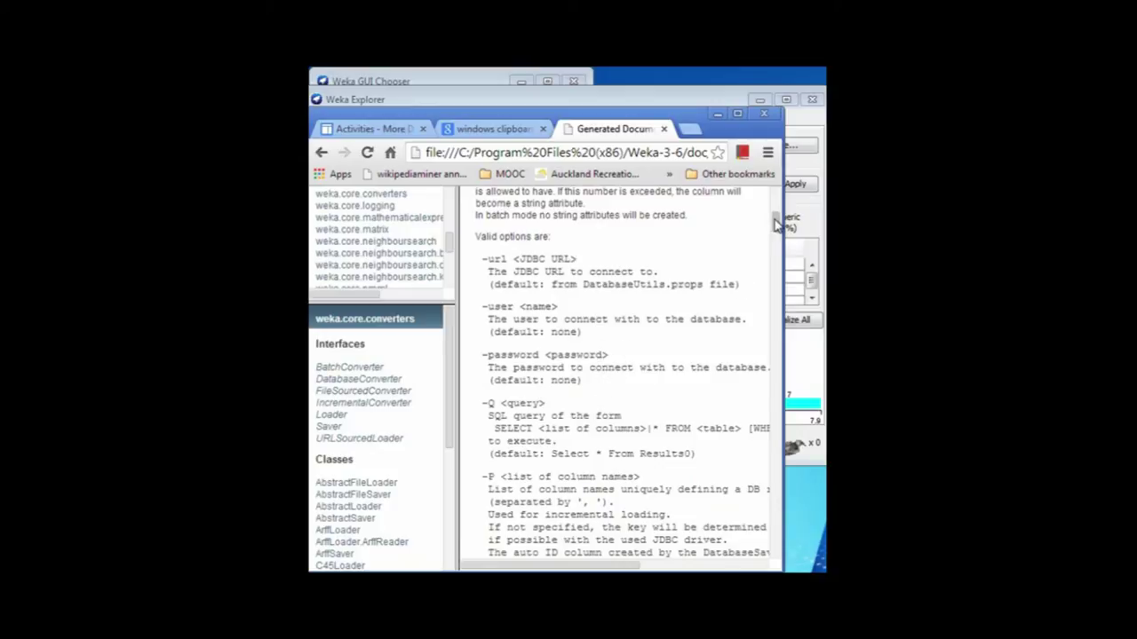
left_click_drag(776, 226, 775, 225)
left_click_drag(775, 226, 778, 215)
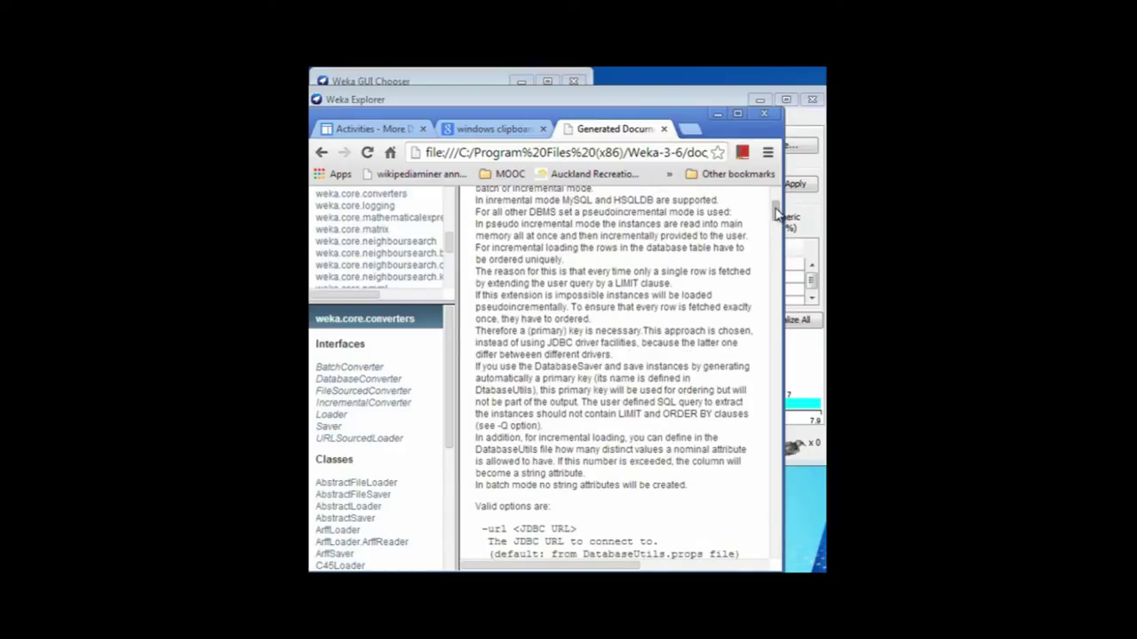